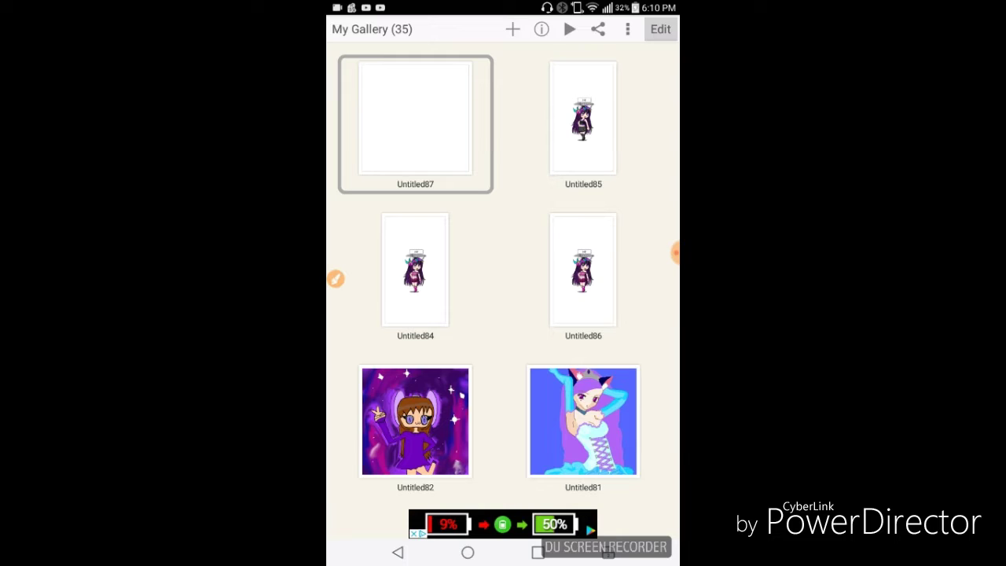
Open the Untitled84 chibi artwork with the 'Hi!' speech bubble from My Gallery
click(415, 270)
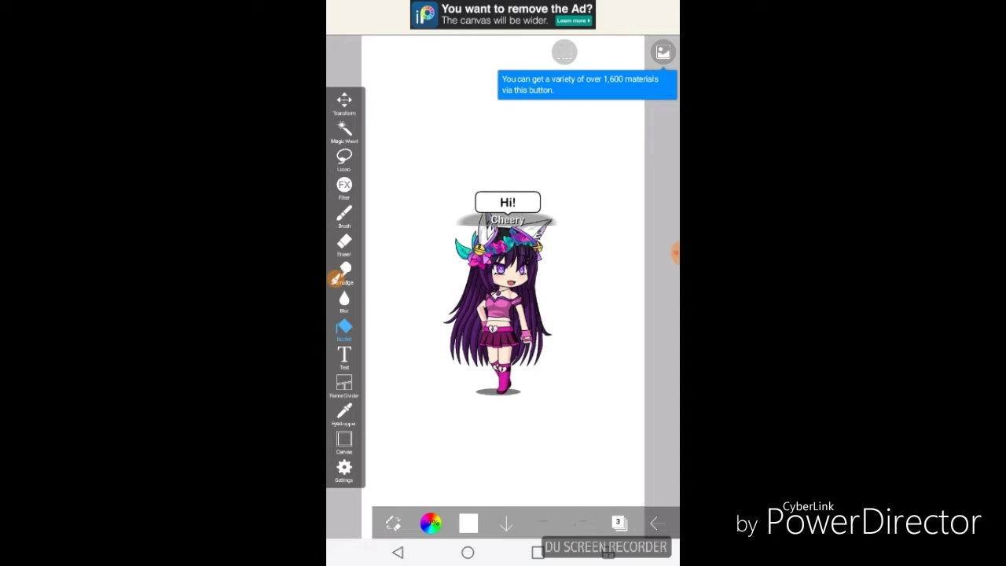
scroll(503, 299, up, 2)
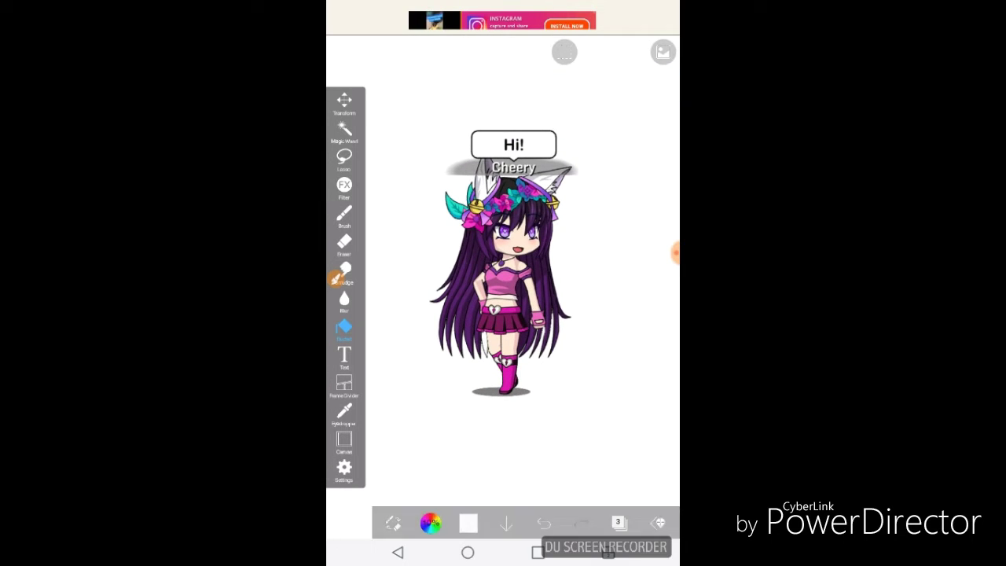
click(503, 287)
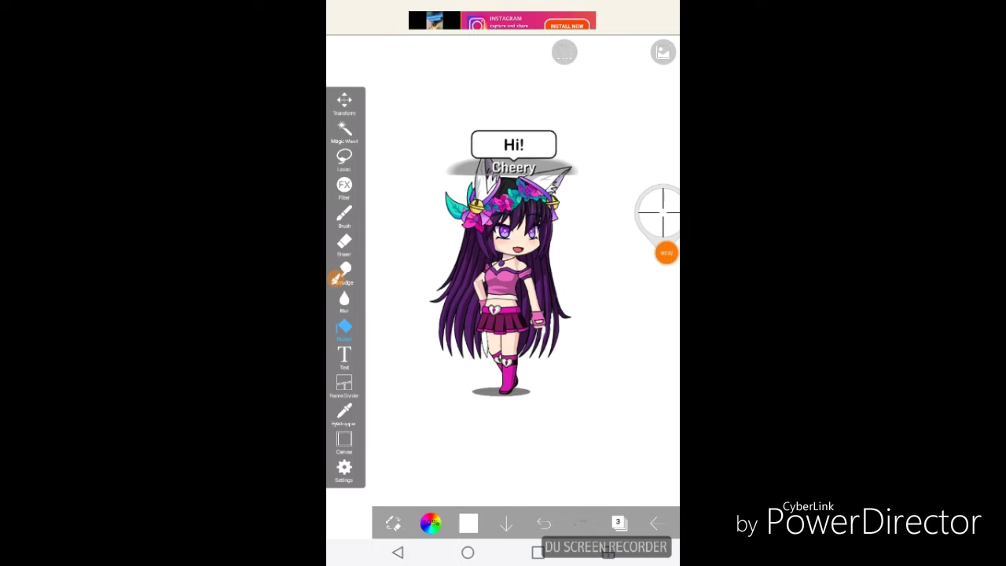
click(503, 287)
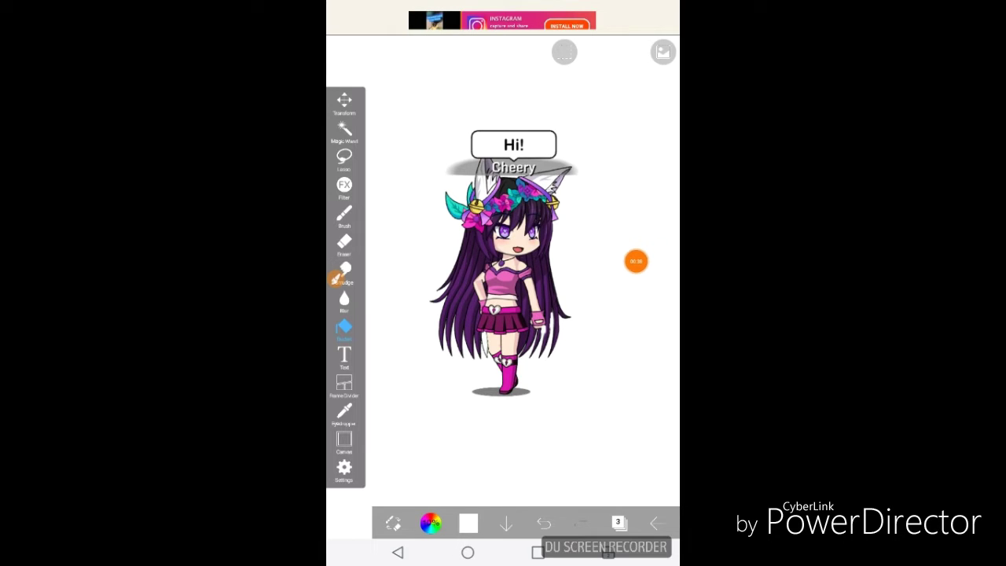
click(665, 261)
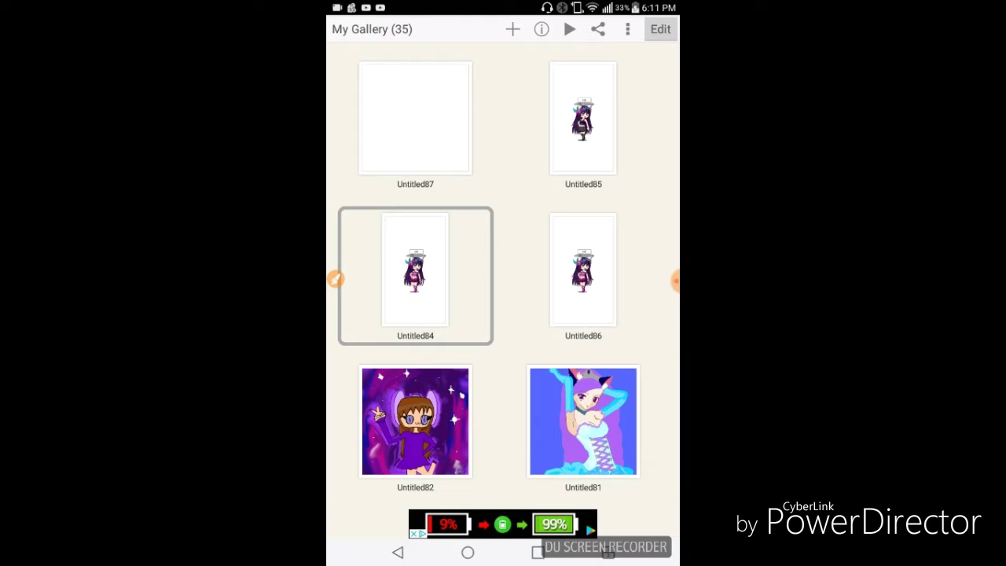
Create a blank 9:16 (720x1280) canvas and start importing a phone photo as a layer
click(512, 29)
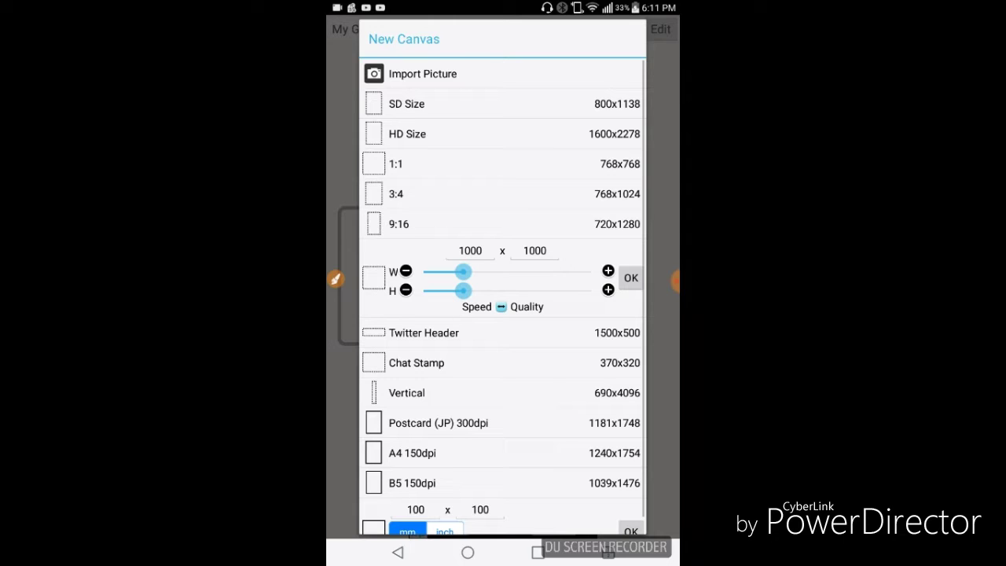
key(Escape)
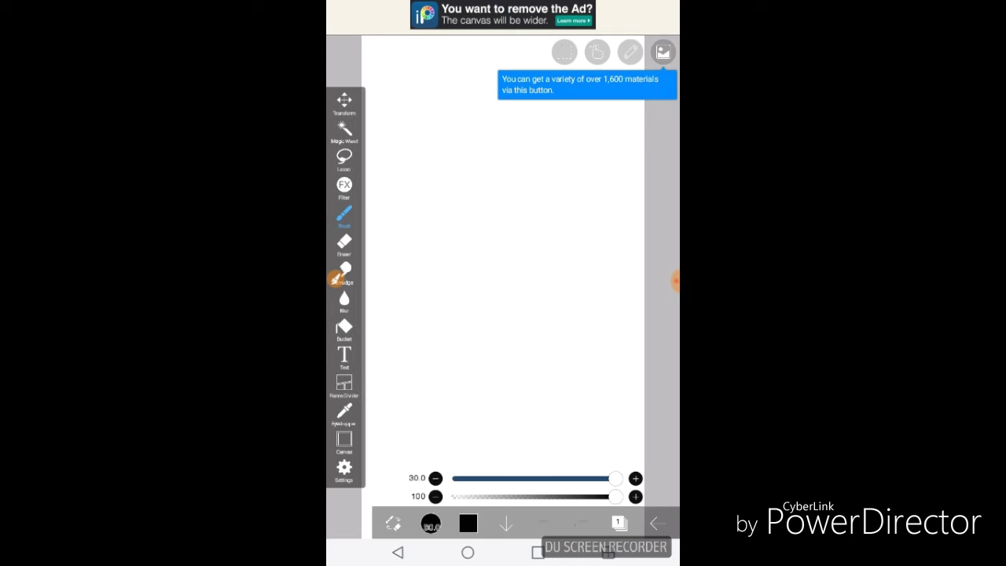
click(618, 522)
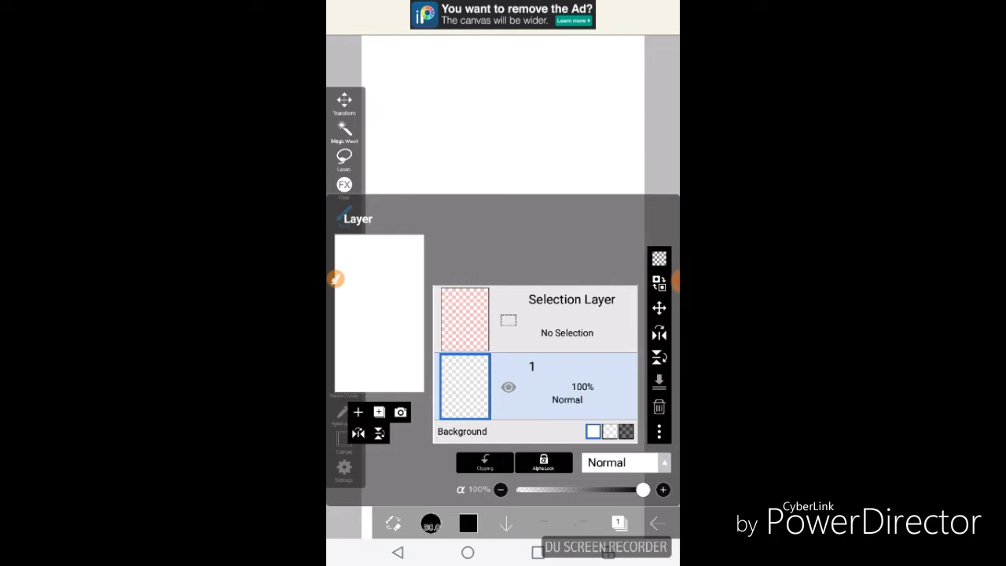
click(400, 412)
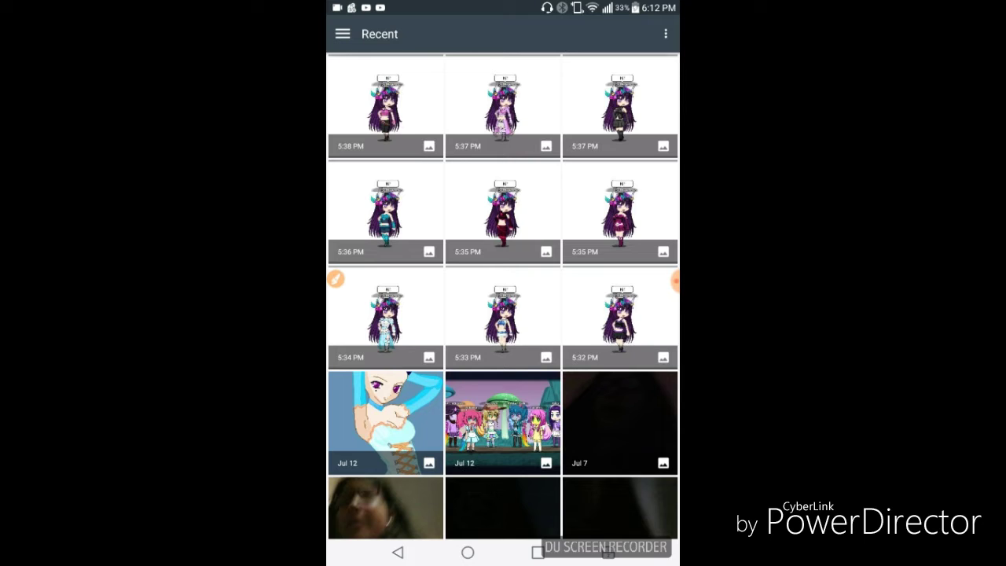
Place the 5:33 PM blue crop top screenshot on the canvas without extracting line art
click(503, 317)
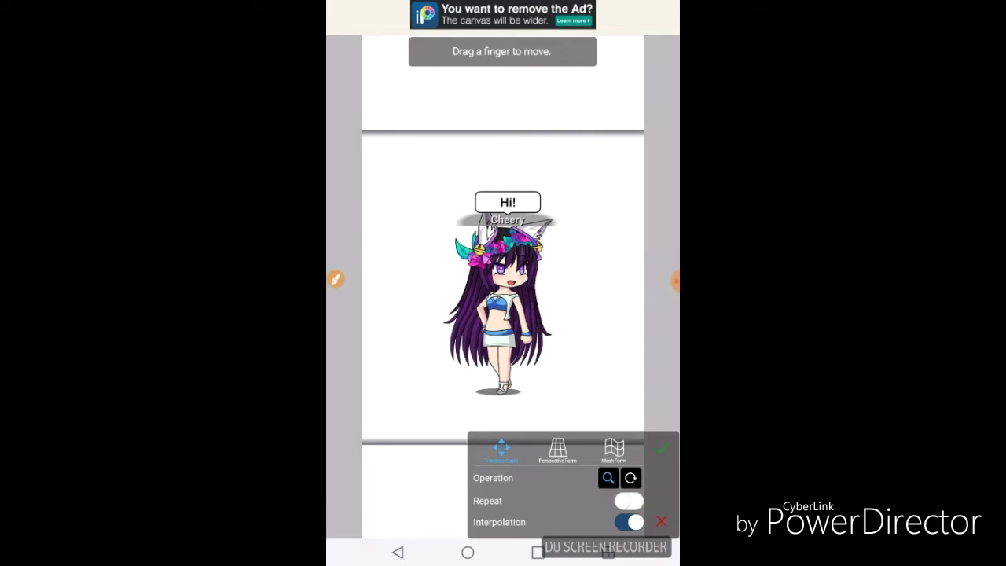
click(662, 449)
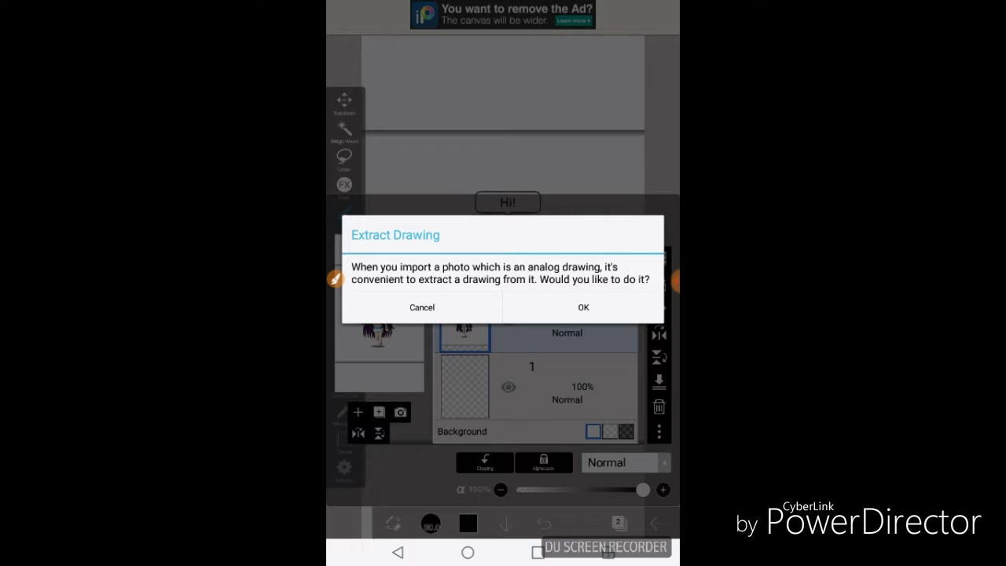
click(422, 307)
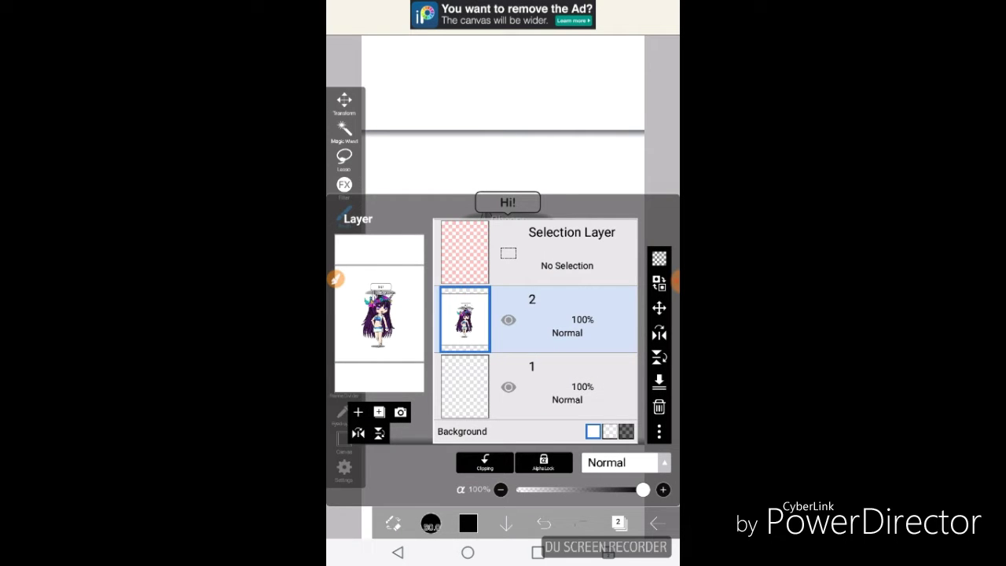
click(618, 523)
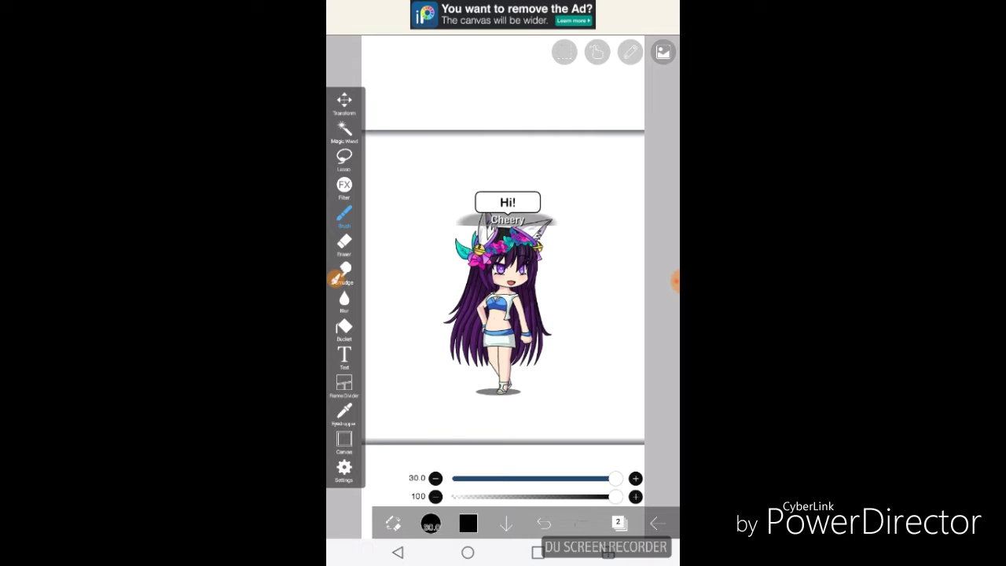
click(617, 523)
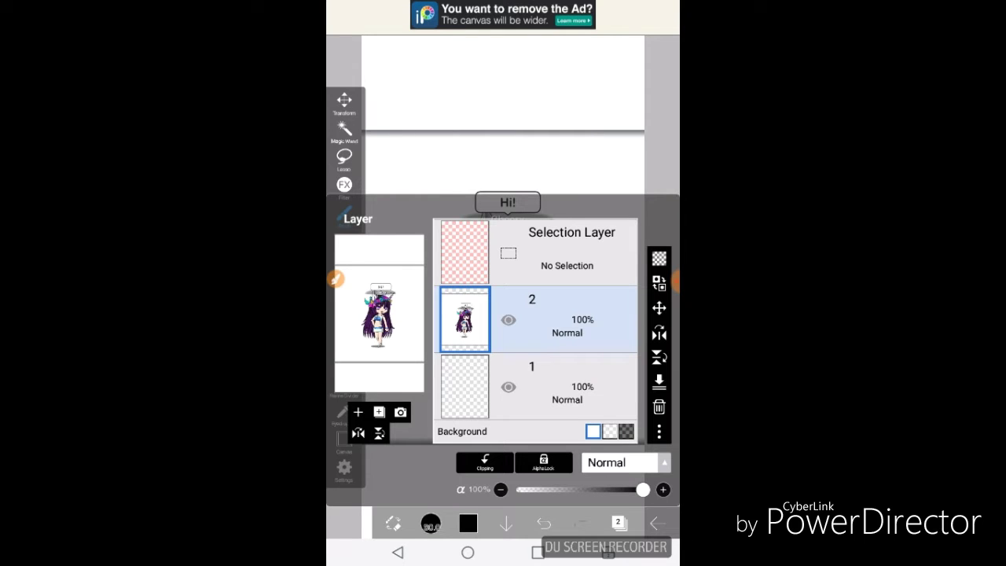
Import the 5:34 PM outfit screenshot and drag its layer above the first screenshot
click(550, 385)
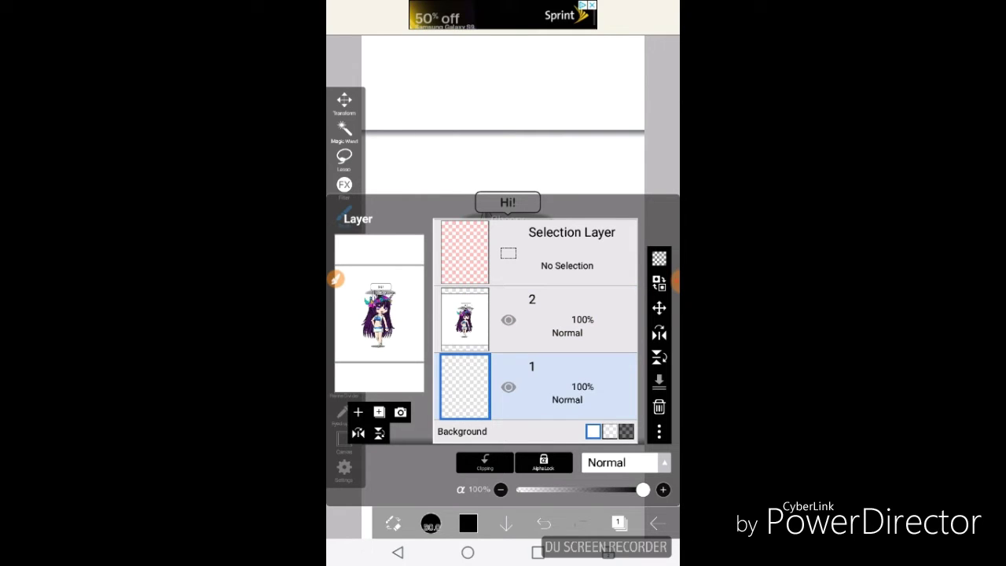
click(401, 412)
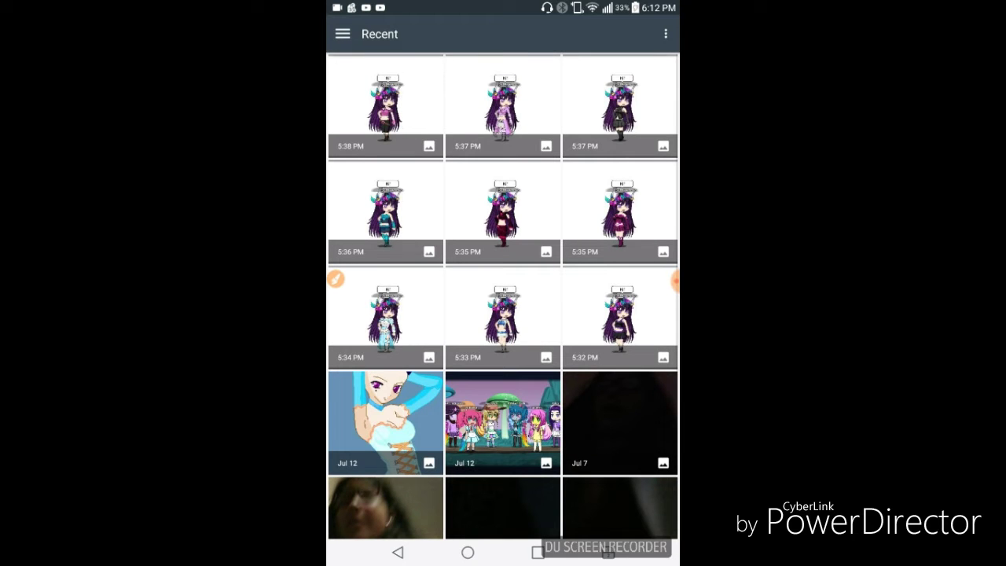
click(385, 318)
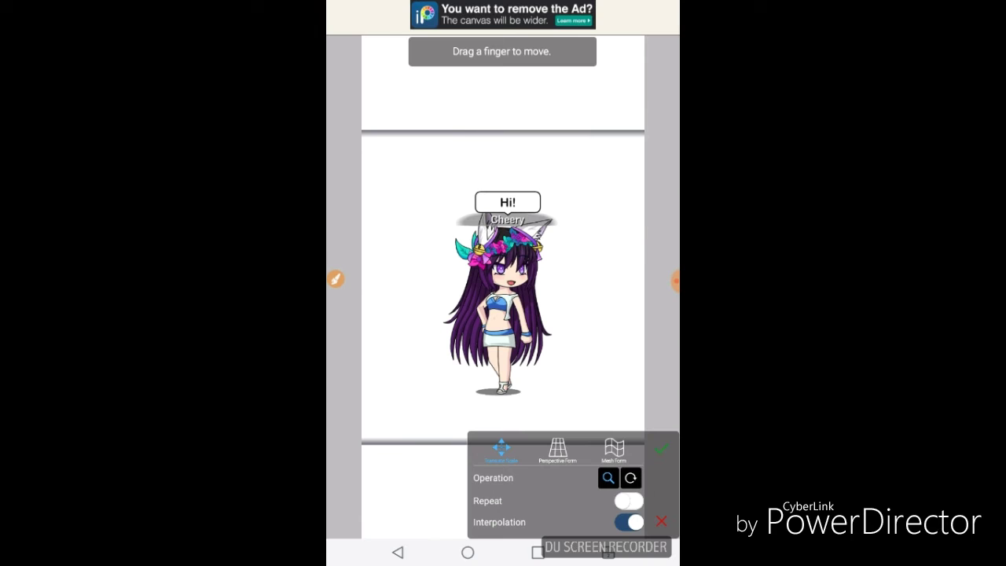
click(662, 449)
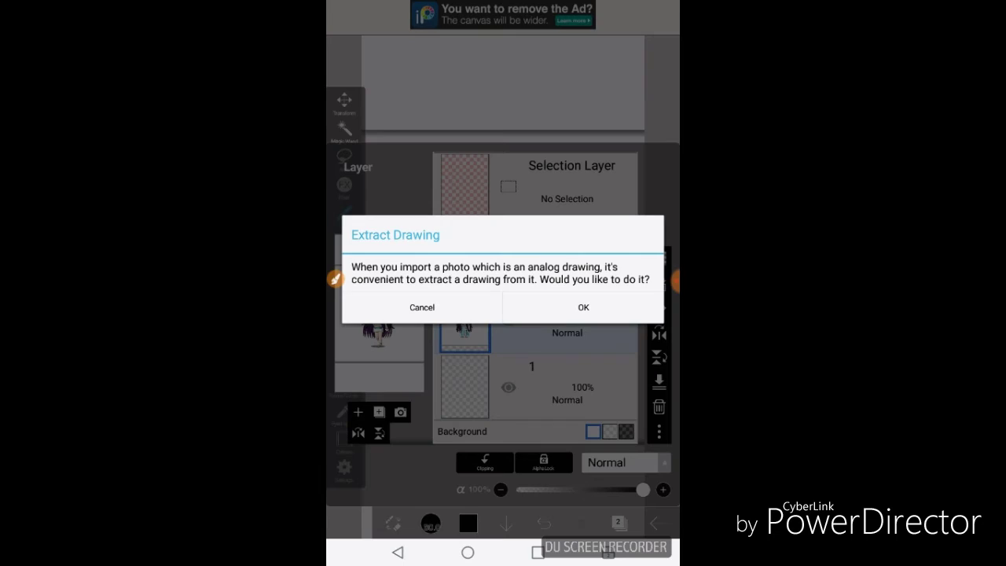
click(422, 308)
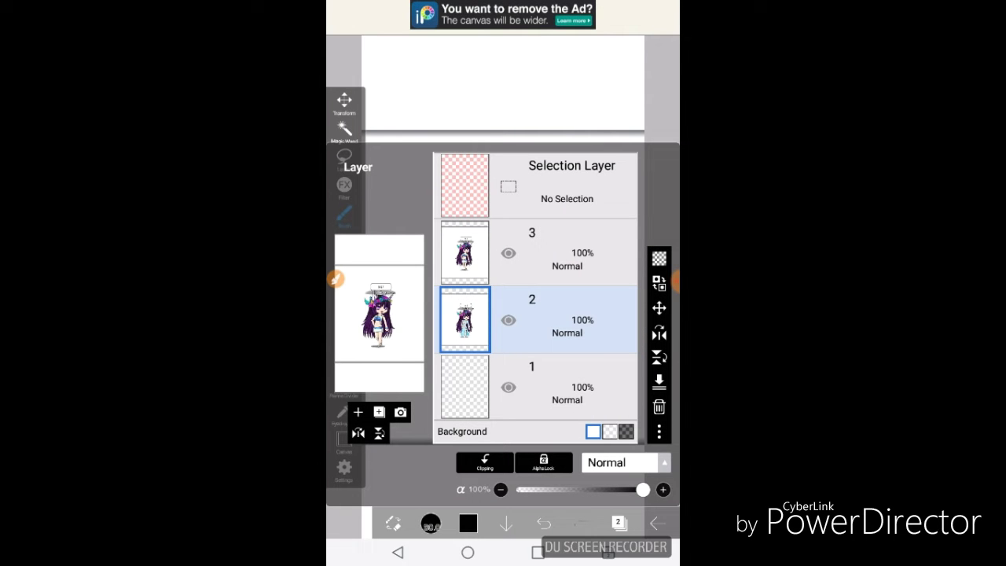
click(564, 320)
drag(551, 320, 550, 258)
Return to the canvas and undo a stray black dot placed on the skirt
click(618, 523)
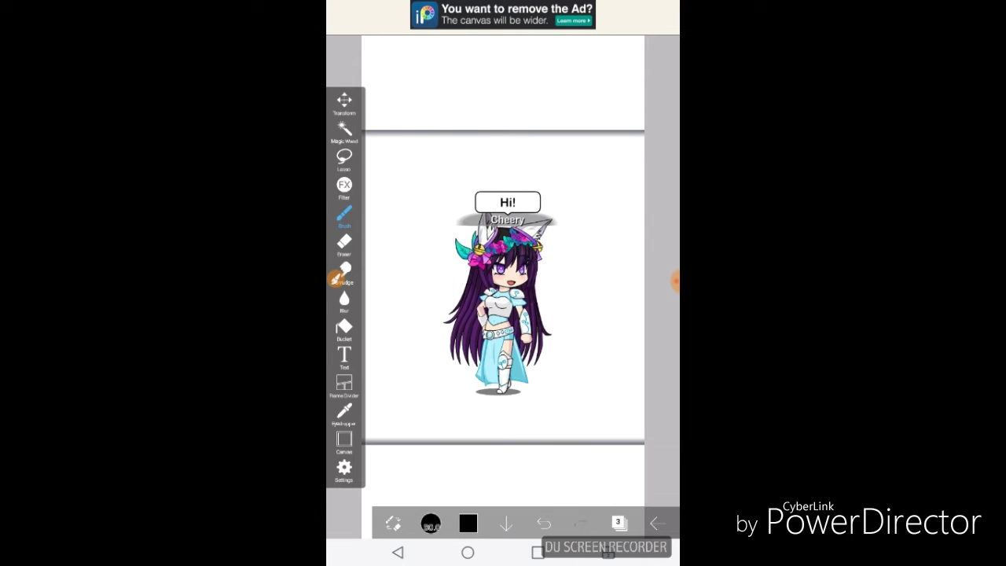
scroll(503, 299, up, 5)
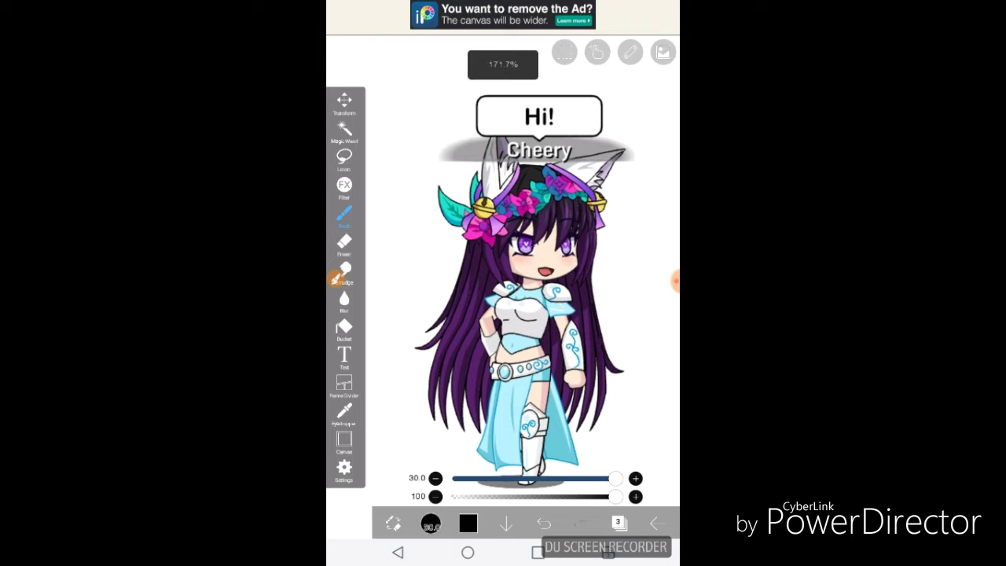
click(497, 404)
click(544, 523)
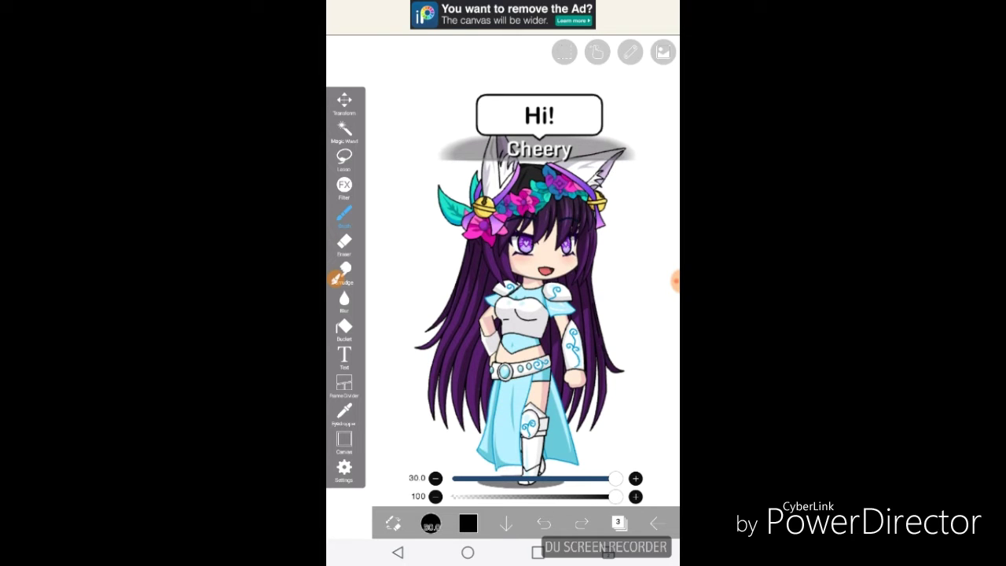
Erase the white top around the torso and shoulders to reveal the blue crop top
click(345, 241)
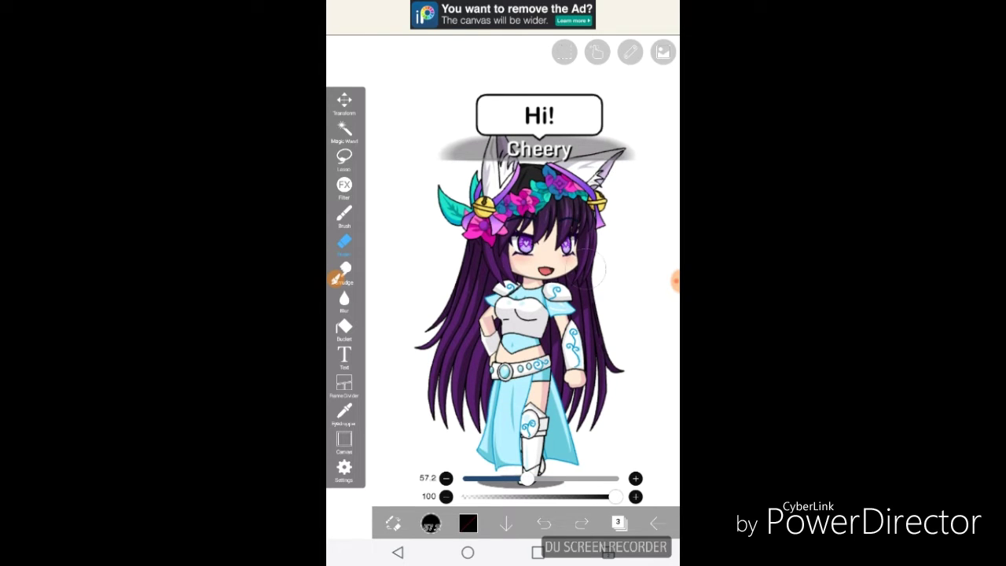
scroll(503, 299, up, 3)
drag(503, 369, 566, 267)
mouse_move(488, 393)
mouse_down()
mouse_move(511, 322)
mouse_move(550, 271)
mouse_up()
drag(464, 346, 559, 260)
mouse_move(480, 310)
mouse_down()
mouse_move(542, 266)
mouse_move(582, 256)
mouse_up()
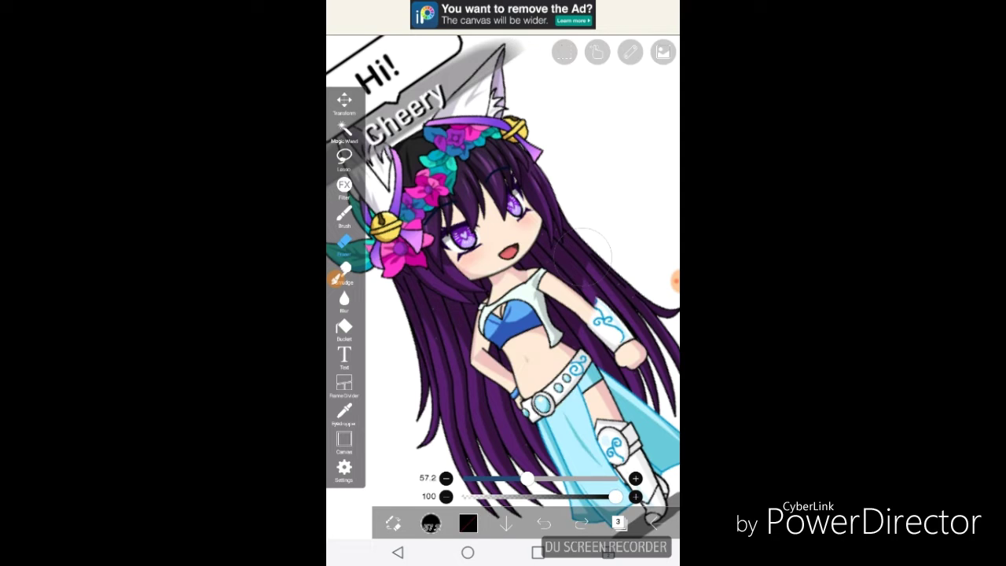
scroll(503, 287, down, 3)
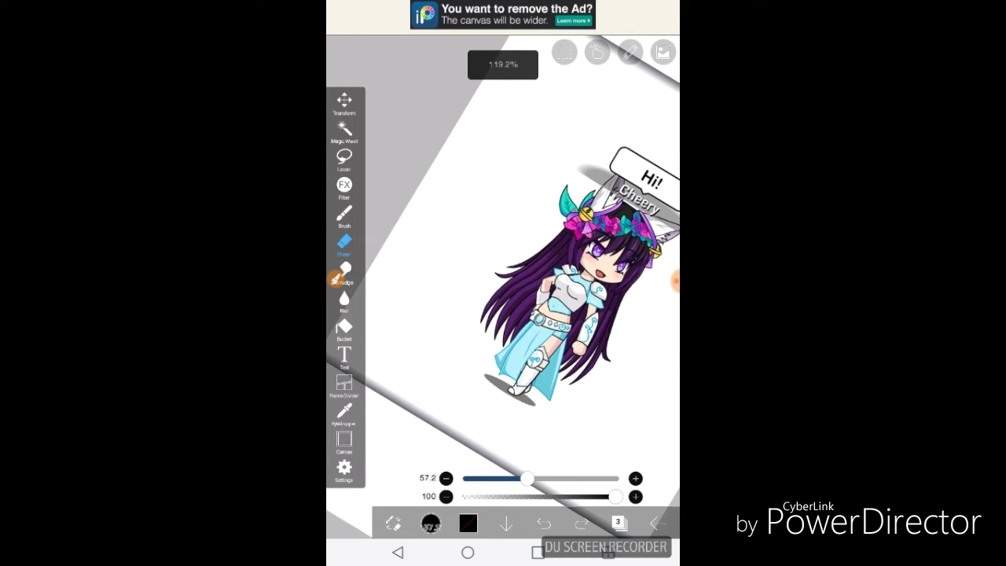
scroll(503, 260, up, 3)
drag(523, 181, 488, 157)
drag(511, 201, 614, 142)
mouse_move(648, 228)
mouse_down()
mouse_move(574, 129)
mouse_move(524, 115)
mouse_up()
Erase the white forearm armband to uncover the blue wristband and remove the cyan torso streaks
drag(625, 255, 590, 315)
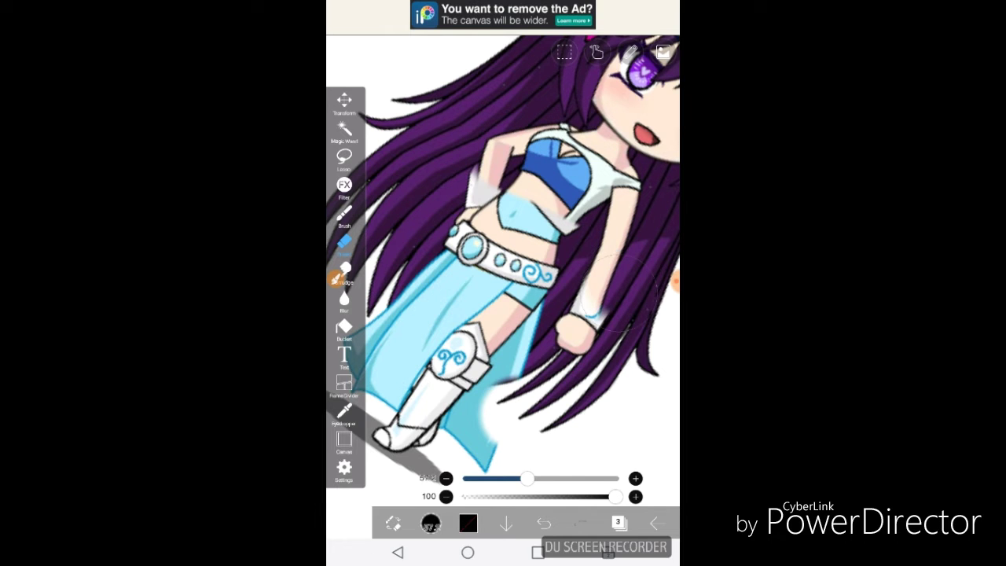
drag(601, 279, 582, 327)
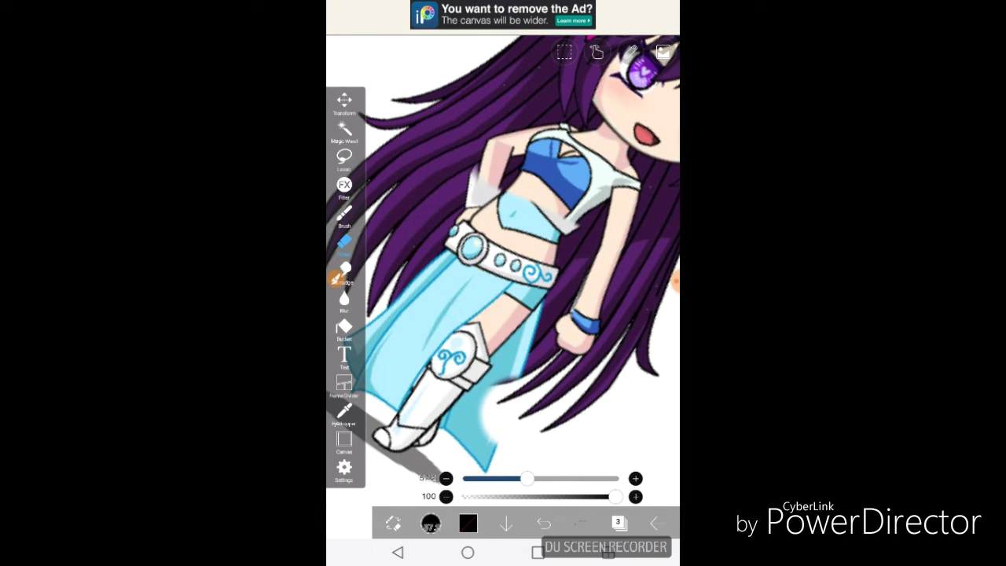
mouse_move(503, 275)
mouse_down()
mouse_move(472, 205)
mouse_move(503, 236)
mouse_up()
mouse_move(510, 200)
mouse_down()
mouse_move(510, 285)
mouse_move(481, 340)
mouse_move(477, 393)
mouse_up()
mouse_move(503, 275)
mouse_down()
mouse_move(487, 236)
mouse_move(518, 205)
mouse_up()
mouse_move(582, 86)
mouse_down()
mouse_move(512, 158)
mouse_move(539, 213)
mouse_move(528, 225)
mouse_move(581, 267)
mouse_up()
Sample white from the canvas background with the Eyedropper as the brush colour
click(345, 214)
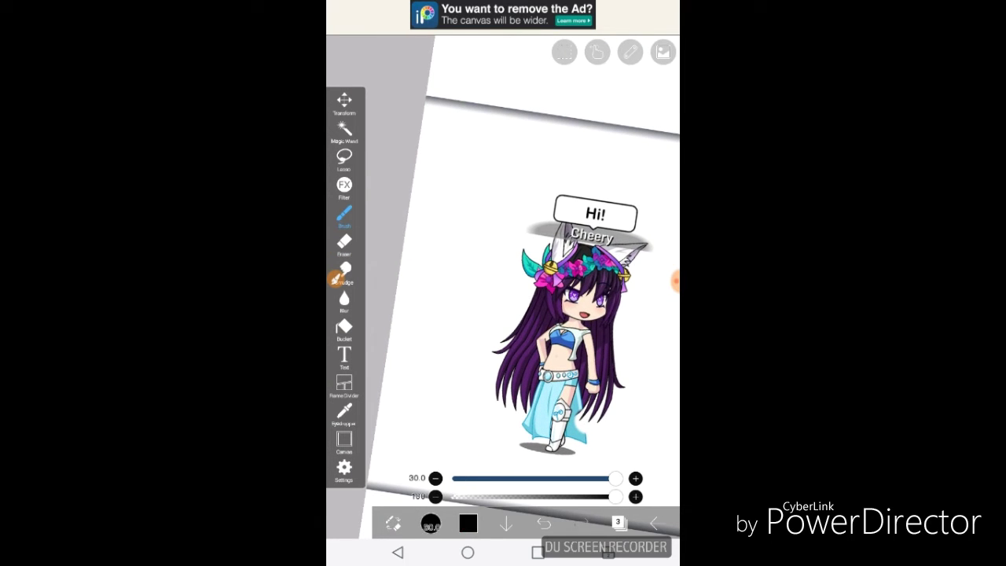
click(345, 410)
click(471, 197)
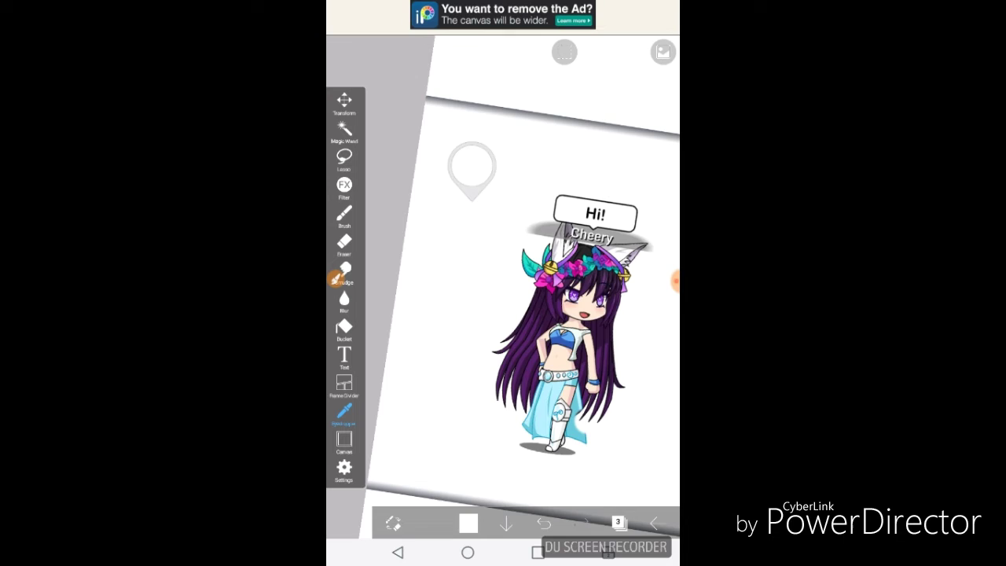
mouse_move(503, 276)
mouse_down()
mouse_move(511, 299)
mouse_move(550, 330)
mouse_move(581, 378)
mouse_up()
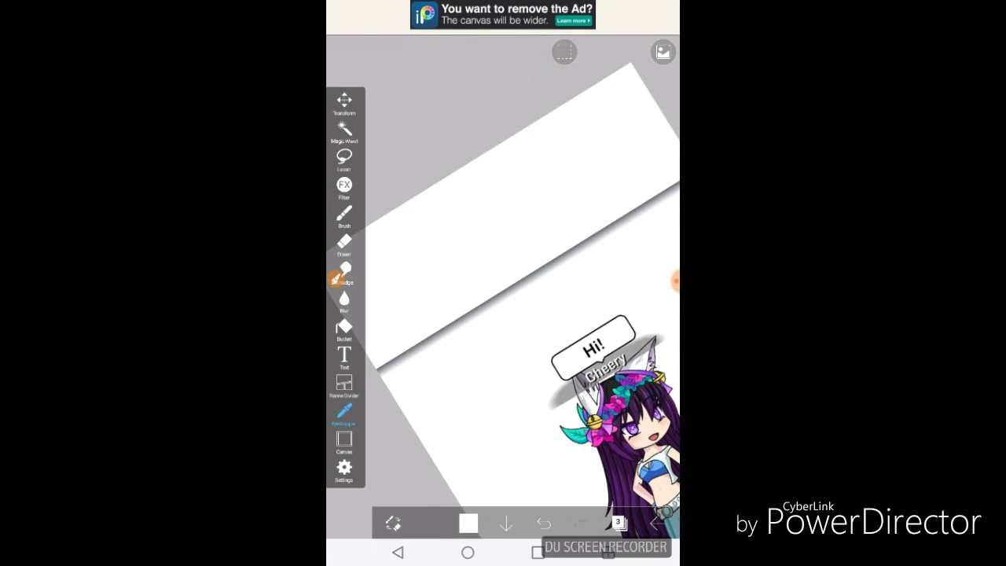
click(344, 214)
Paint white over the diagonal, lower and vertical grey background streaks
drag(665, 189, 406, 349)
mouse_move(506, 296)
mouse_down()
mouse_move(401, 363)
mouse_move(427, 353)
mouse_move(395, 359)
mouse_up()
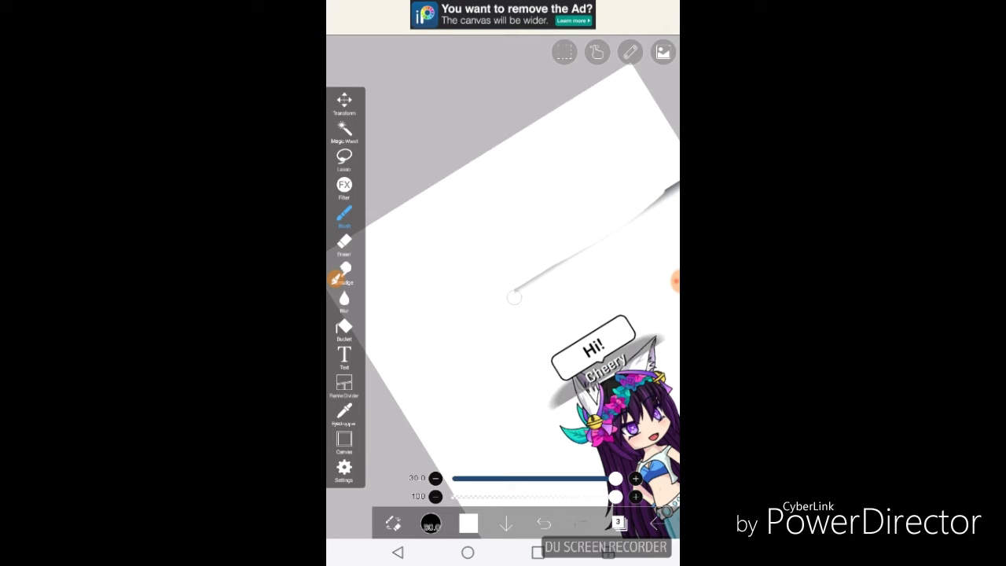
drag(515, 297, 464, 362)
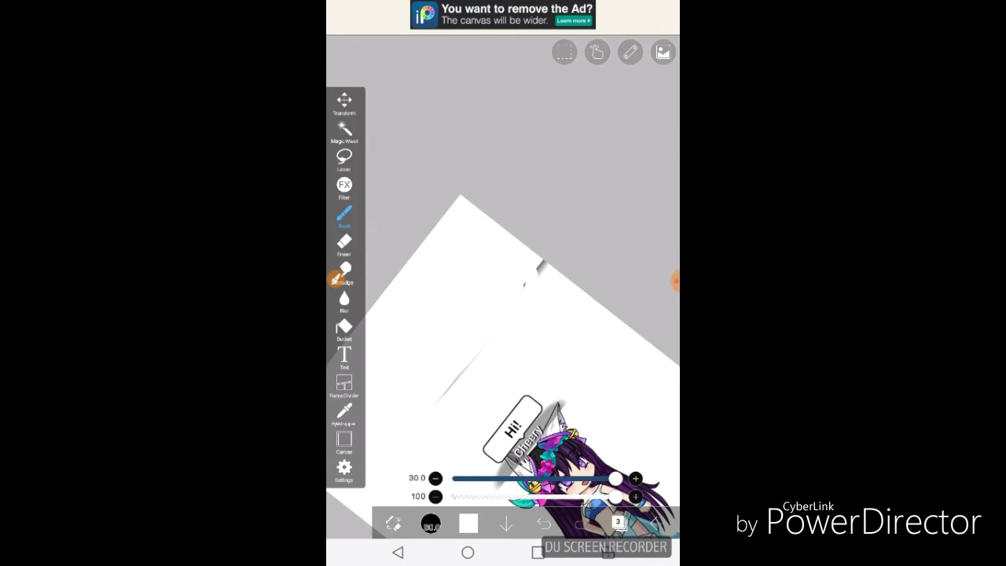
drag(503, 314, 558, 263)
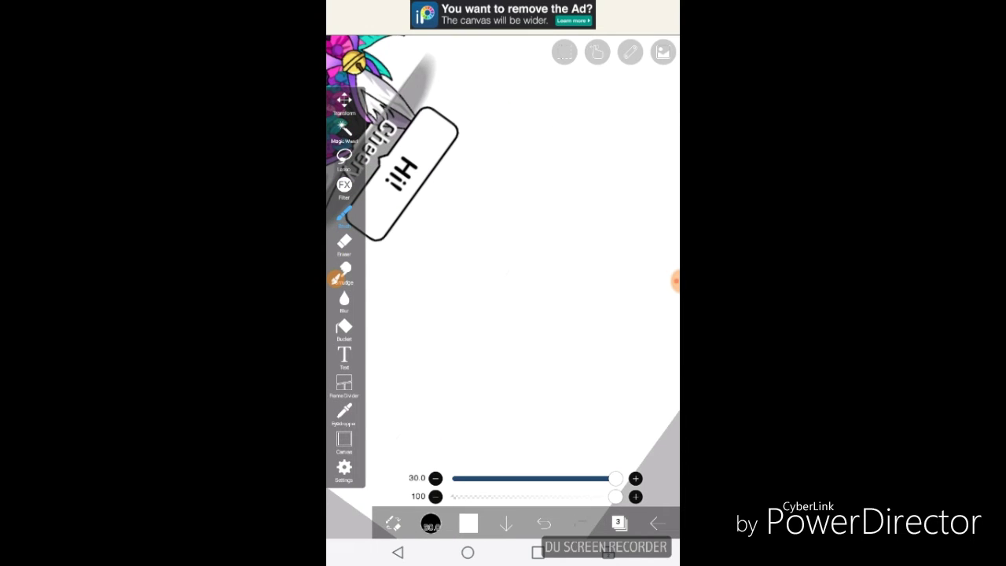
mouse_move(503, 283)
mouse_down()
mouse_move(511, 298)
mouse_move(551, 283)
mouse_move(598, 299)
mouse_move(507, 287)
mouse_move(515, 291)
mouse_move(483, 263)
mouse_up()
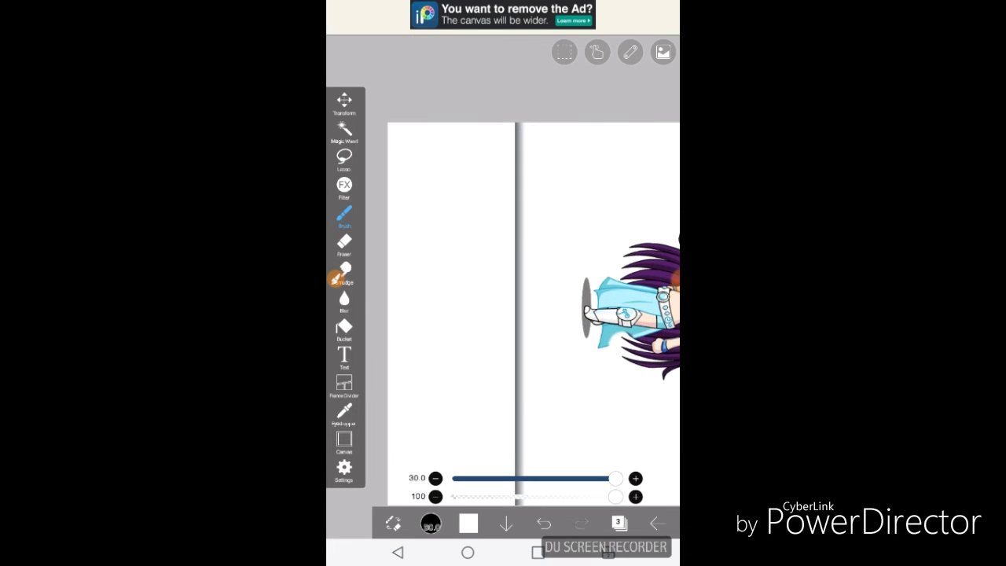
mouse_move(519, 404)
mouse_down()
mouse_move(519, 124)
mouse_move(514, 264)
mouse_move(517, 155)
mouse_up()
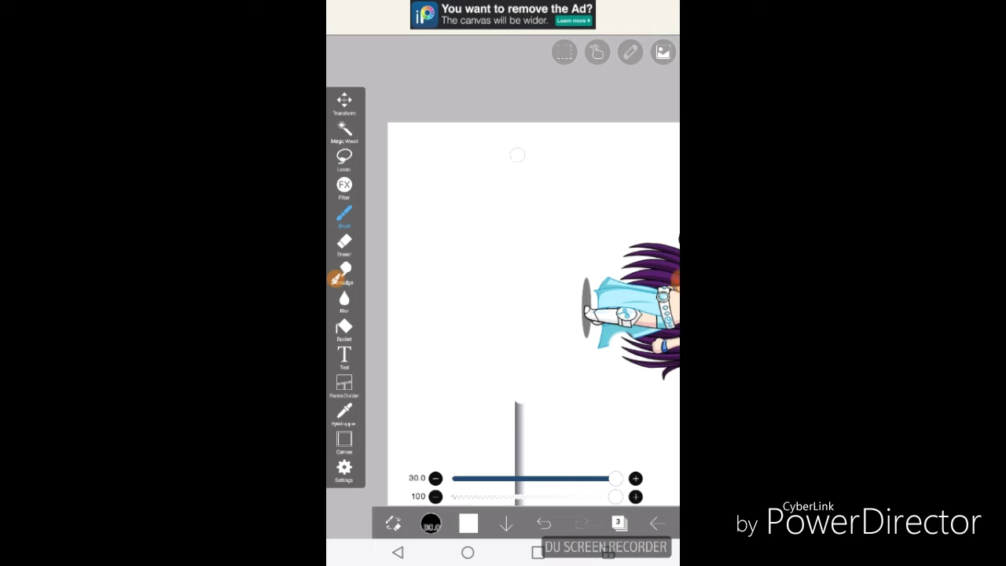
mouse_move(519, 404)
mouse_down()
mouse_move(519, 501)
mouse_move(518, 427)
mouse_up()
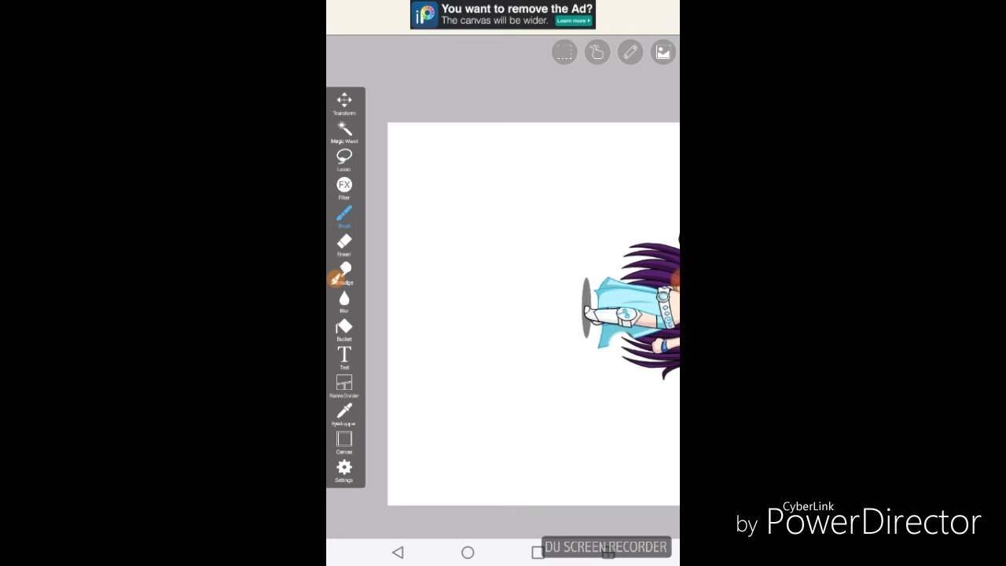
drag(550, 315, 471, 276)
Zoom in and erase along the arm's left edge with a smaller eraser
drag(536, 283, 536, 291)
click(344, 241)
drag(615, 478, 527, 478)
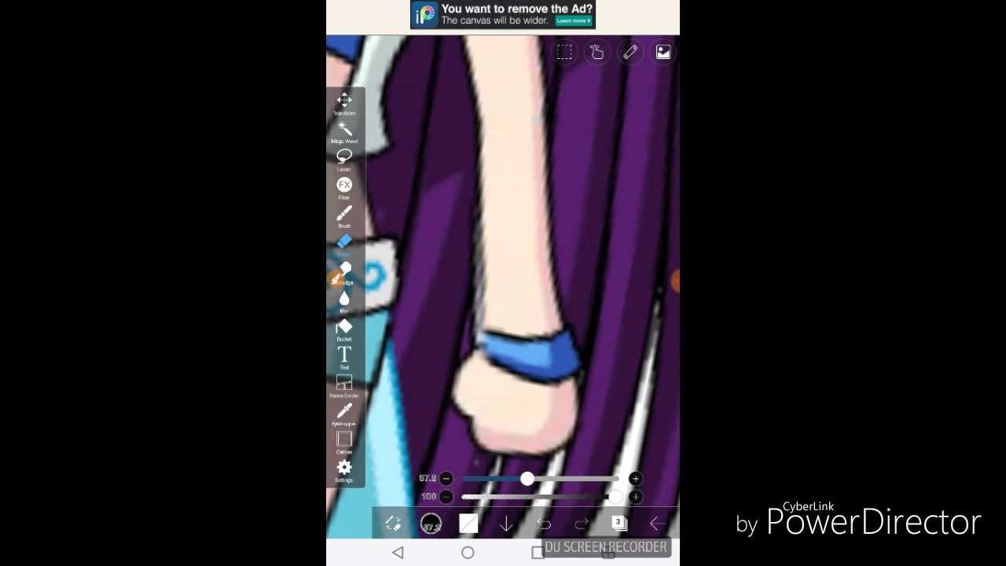
drag(479, 216, 481, 338)
mouse_move(476, 291)
mouse_down()
mouse_move(481, 355)
mouse_move(446, 299)
mouse_move(496, 287)
mouse_move(523, 299)
mouse_up()
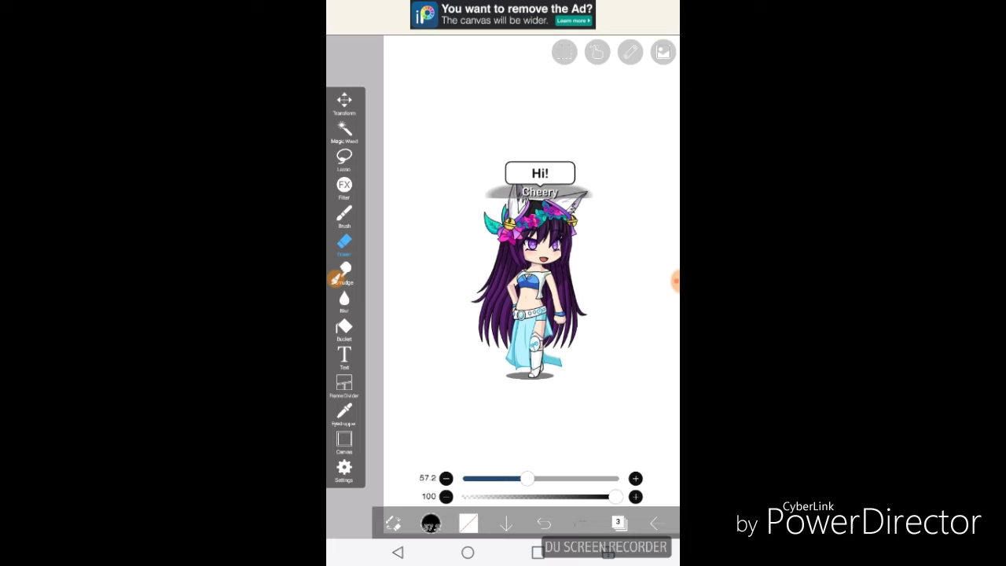
Undo the erasing repeatedly until the white top with swirl shoulder pieces and bracers returns
click(544, 524)
click(544, 524)
click(544, 524)
click(544, 523)
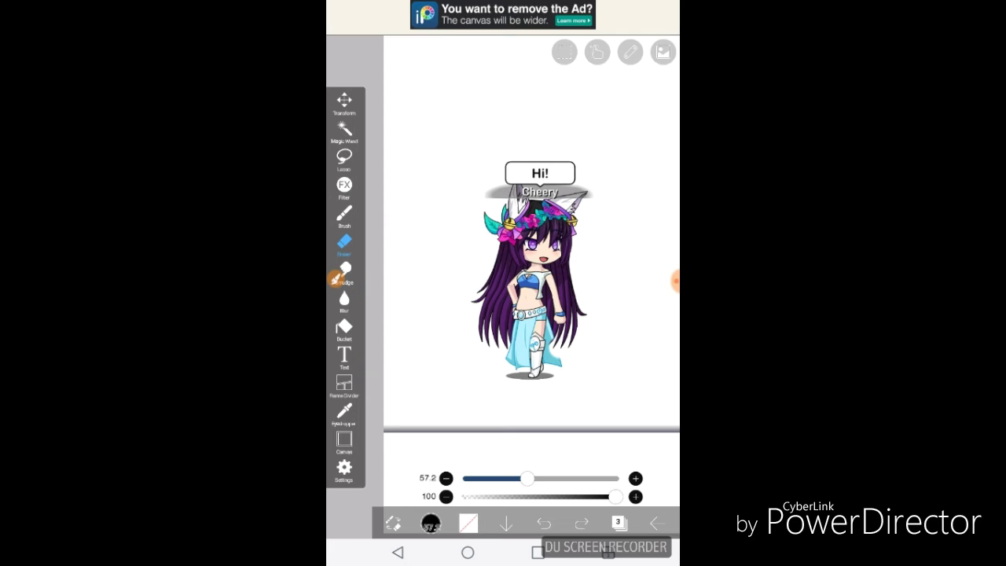
scroll(531, 283, up, 5)
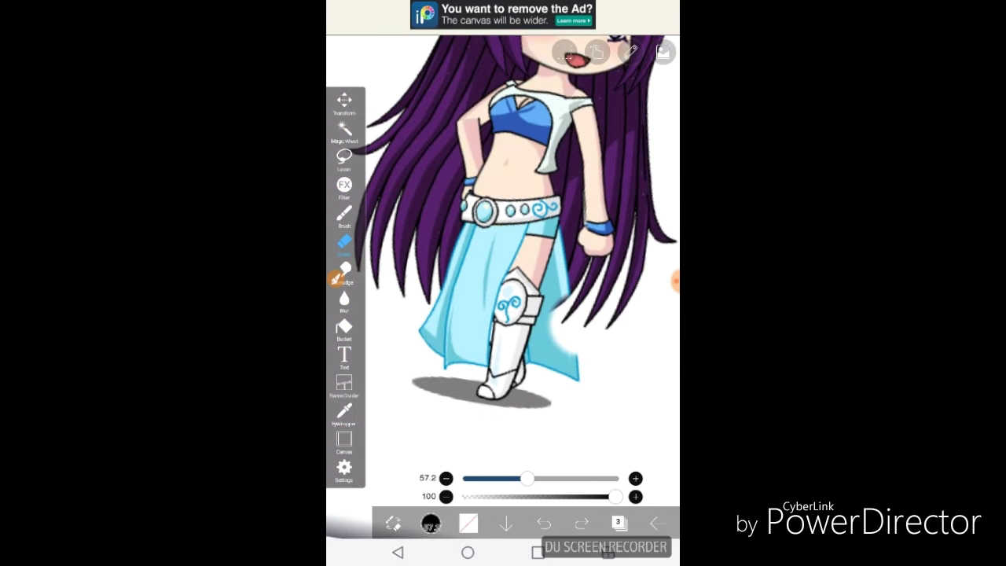
click(544, 523)
click(544, 523)
click(544, 524)
click(544, 524)
scroll(511, 236, down, 5)
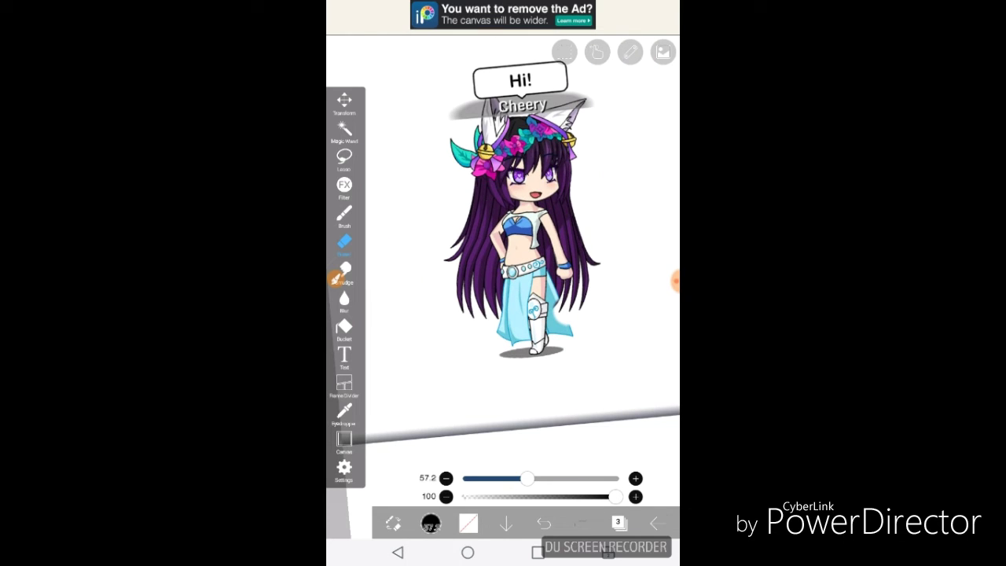
click(544, 524)
click(544, 523)
click(544, 523)
click(544, 524)
click(544, 523)
click(544, 523)
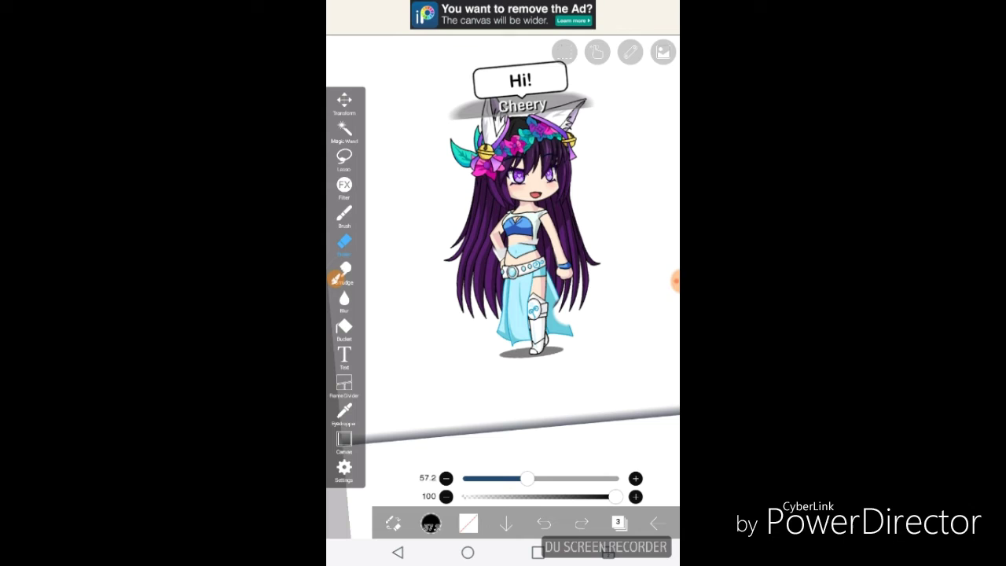
click(544, 524)
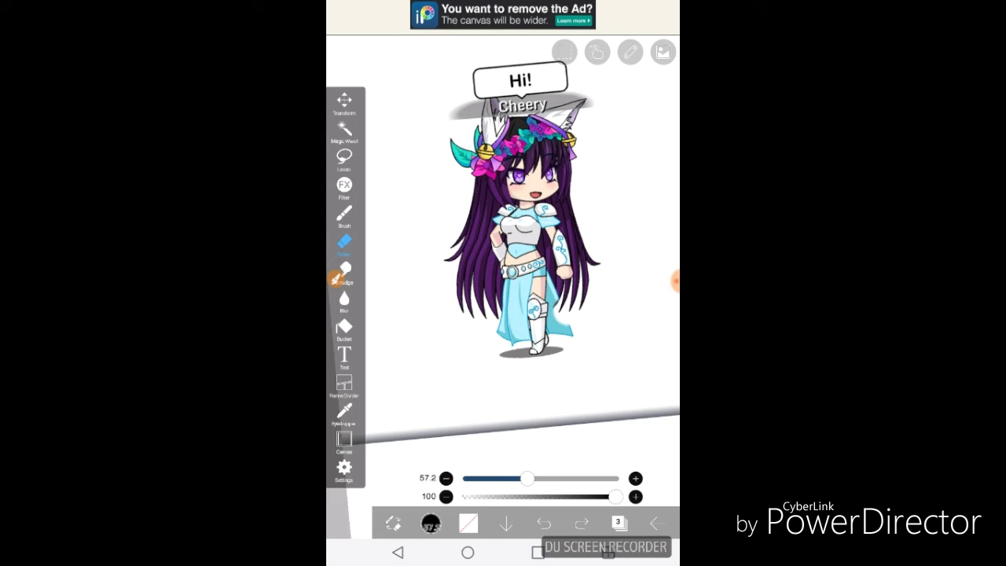
click(544, 524)
Erase the white top and sleeve to show the blue top, bare arm and blue bracelet
scroll(503, 287, up, 5)
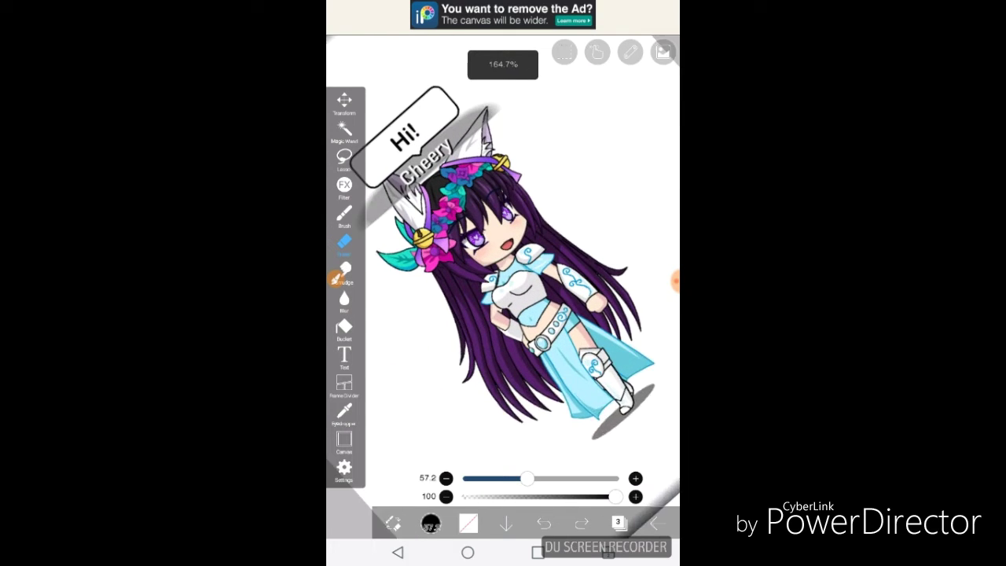
mouse_move(578, 271)
mouse_down()
mouse_move(471, 346)
mouse_move(475, 297)
mouse_up()
mouse_move(476, 385)
mouse_down()
mouse_move(550, 338)
mouse_move(609, 346)
mouse_move(621, 377)
mouse_move(596, 358)
mouse_move(550, 366)
mouse_move(497, 402)
mouse_up()
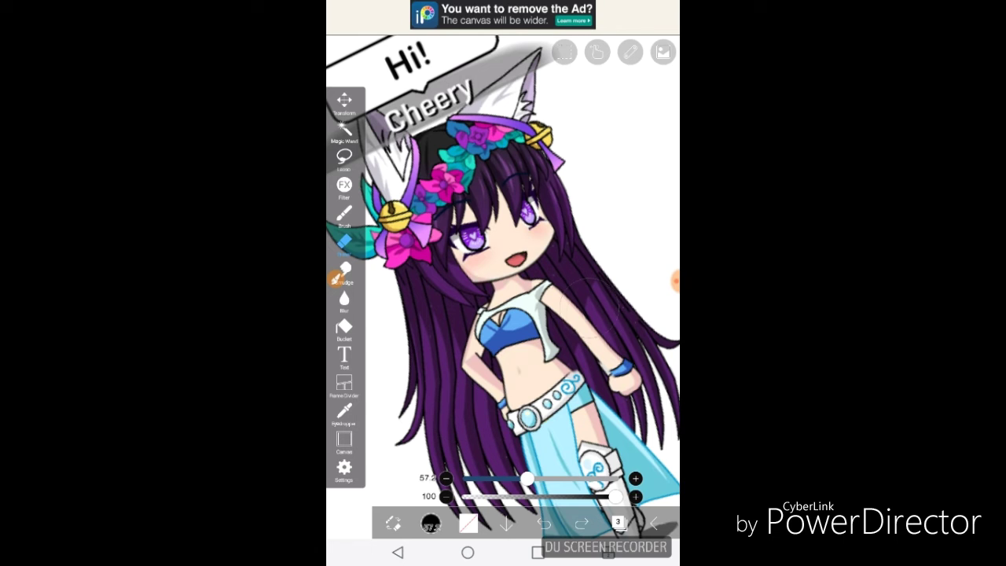
drag(602, 365, 612, 374)
scroll(503, 298, down, 5)
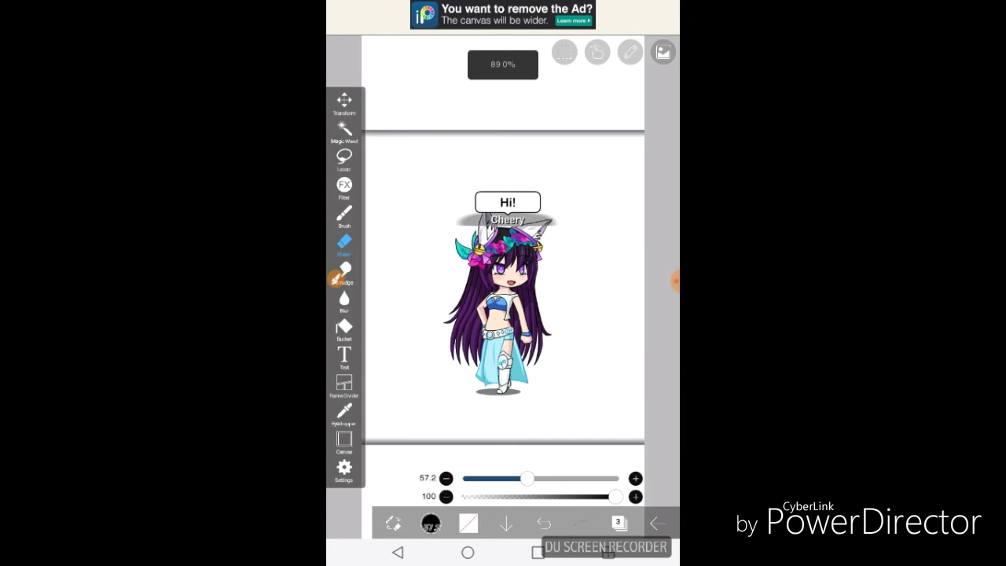
scroll(503, 299, up, 1)
scroll(518, 307, up, 3)
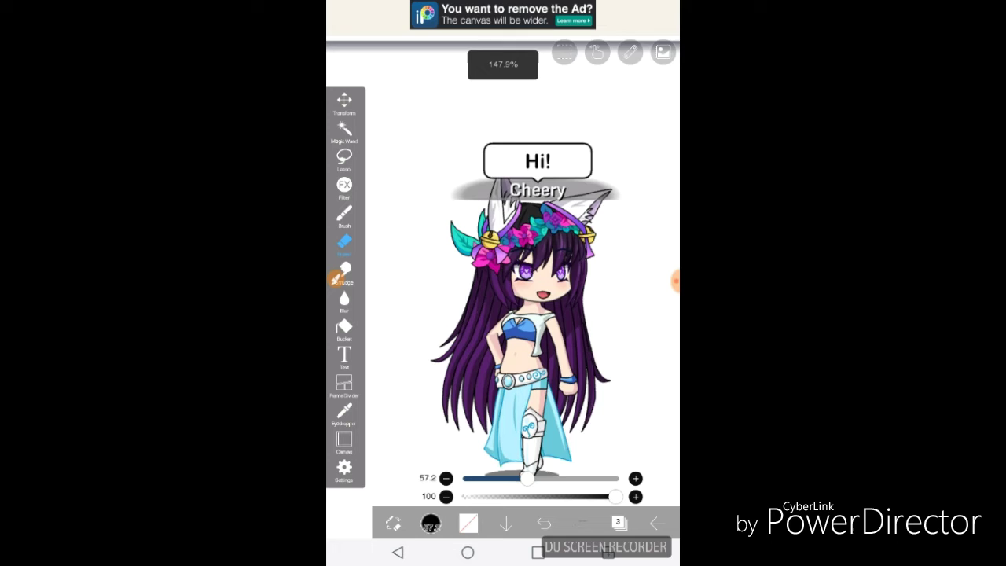
scroll(525, 301, up, 1)
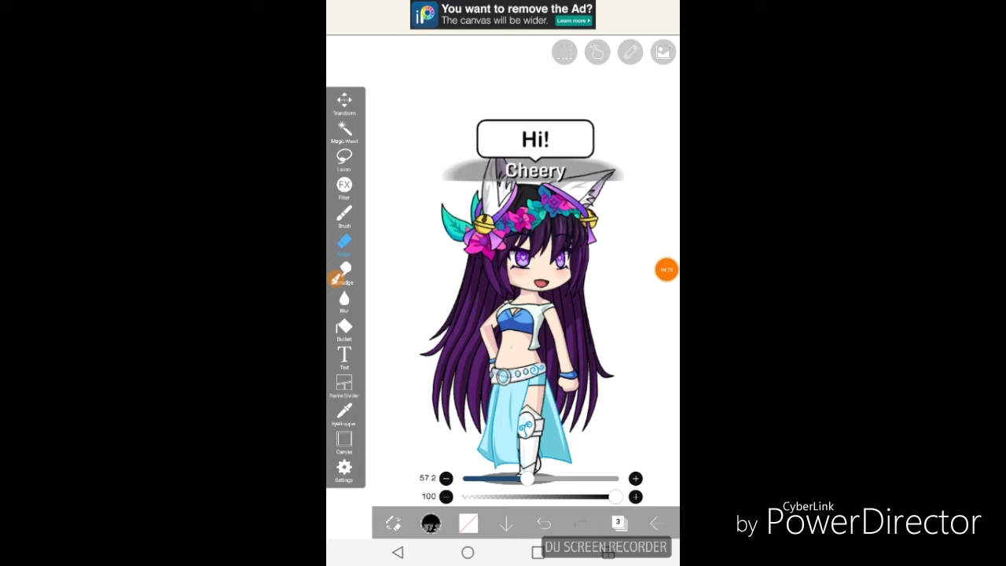
Go to the app drawer and circle the ibisPaint X icon in red with the annotation tool
click(666, 269)
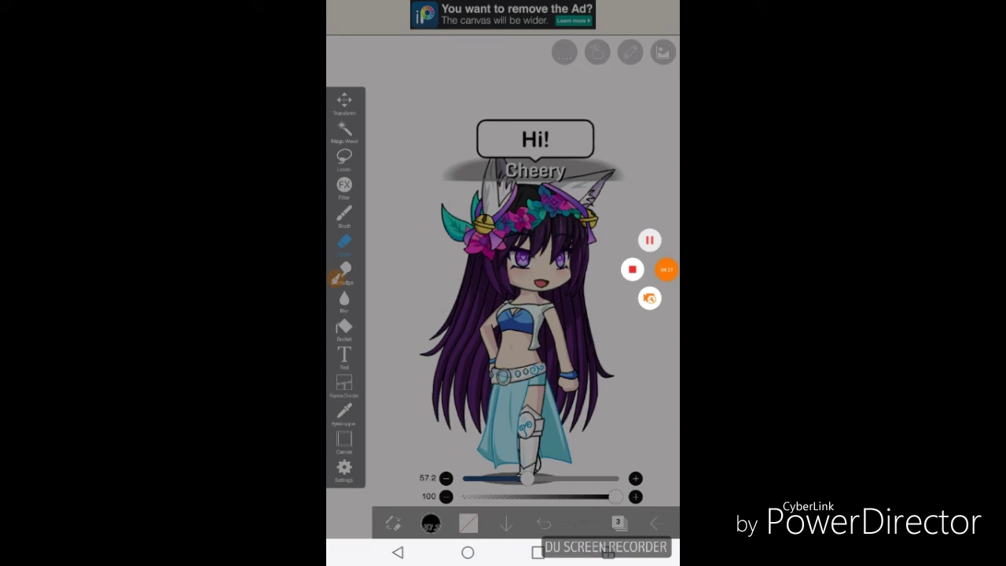
click(468, 552)
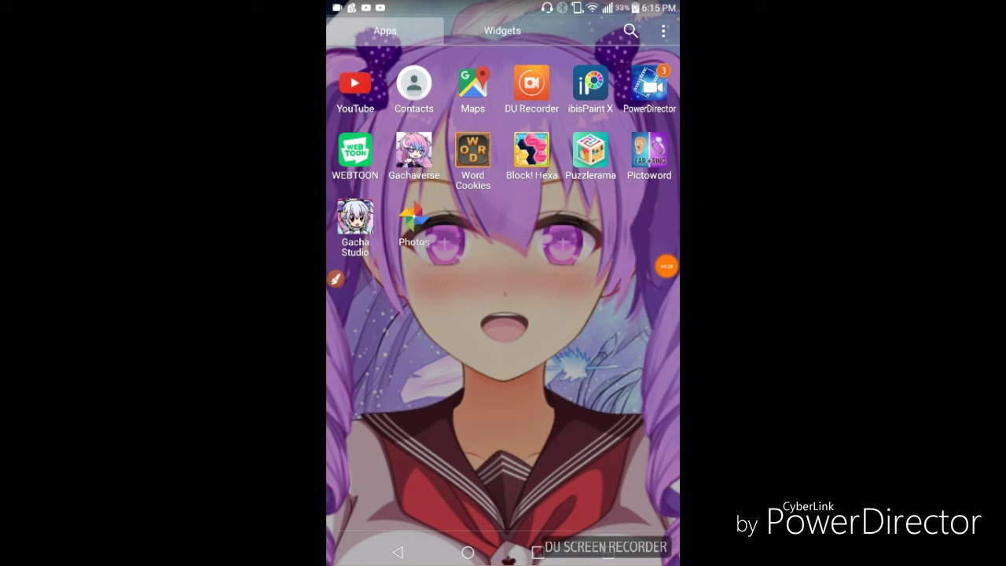
click(335, 279)
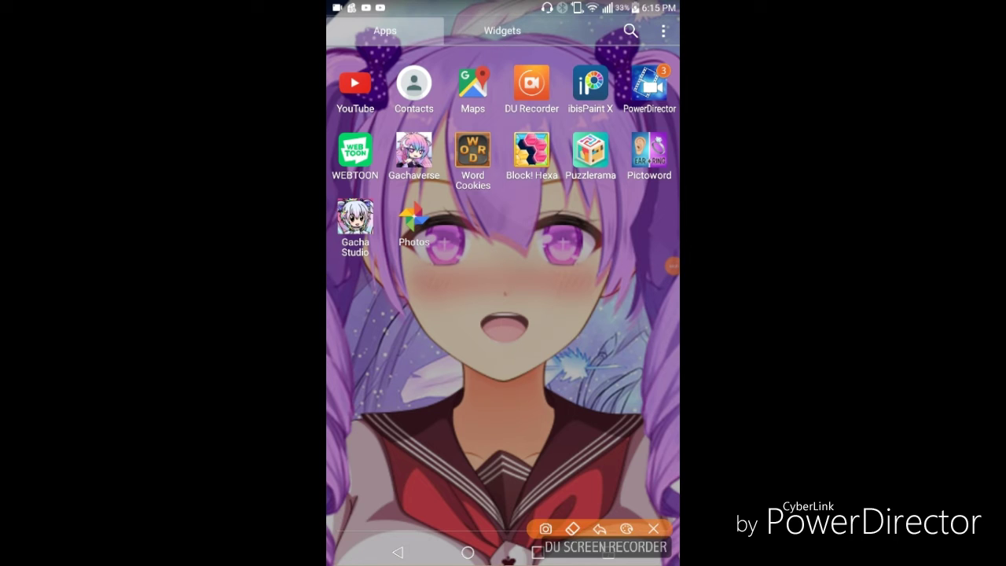
click(626, 529)
mouse_move(612, 63)
mouse_down()
mouse_move(602, 60)
mouse_move(599, 131)
mouse_move(582, 56)
mouse_up()
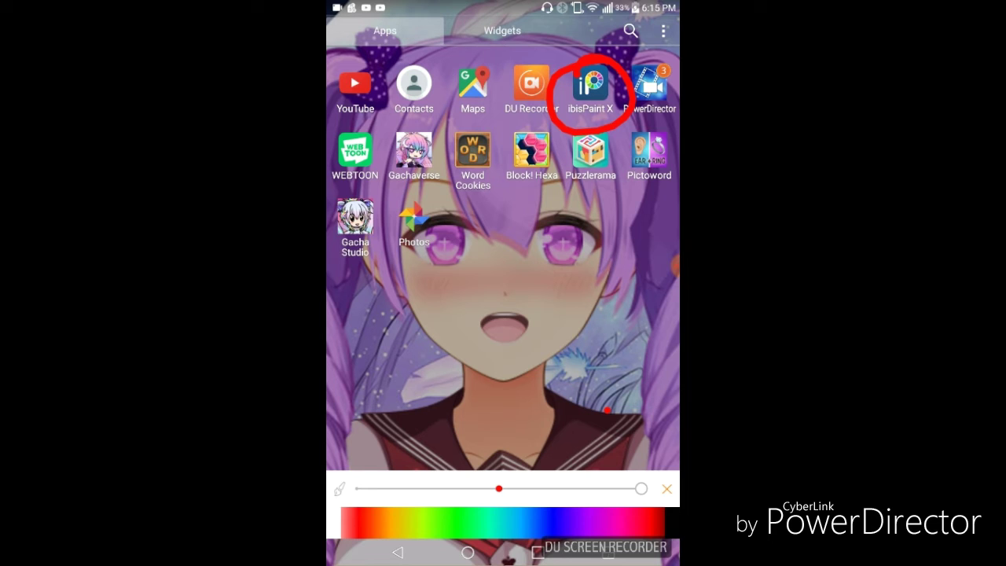
Close the annotation colour panel and undo the red circle and dot
click(666, 489)
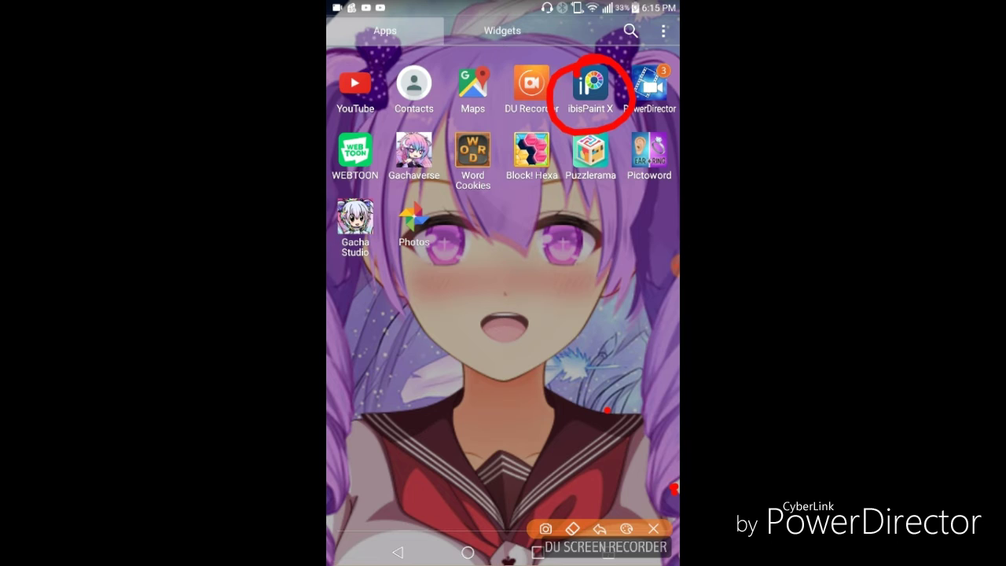
click(600, 528)
click(600, 528)
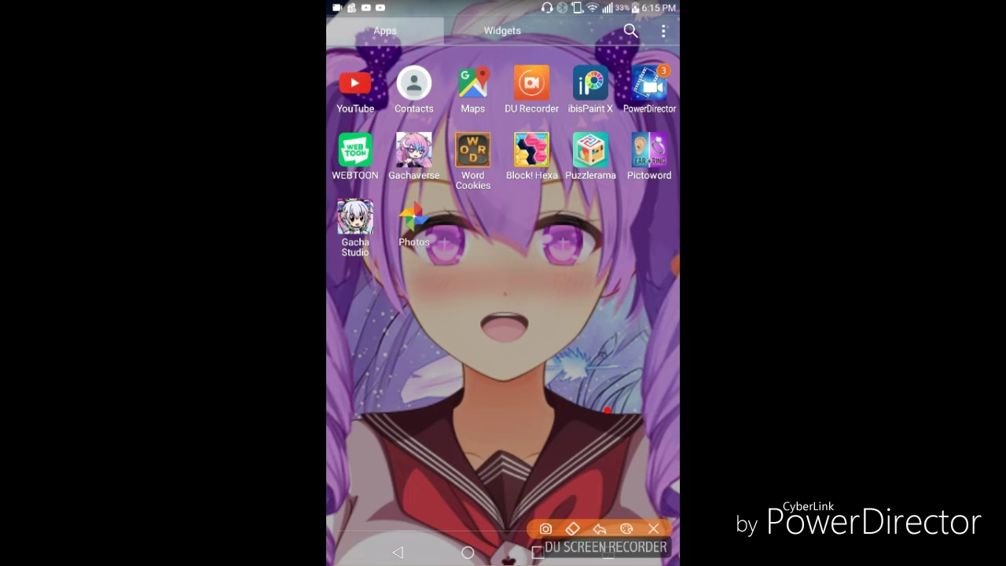
Close the annotation toolbar and open the Untitled82 galaxy artwork from My Gallery for editing
click(653, 529)
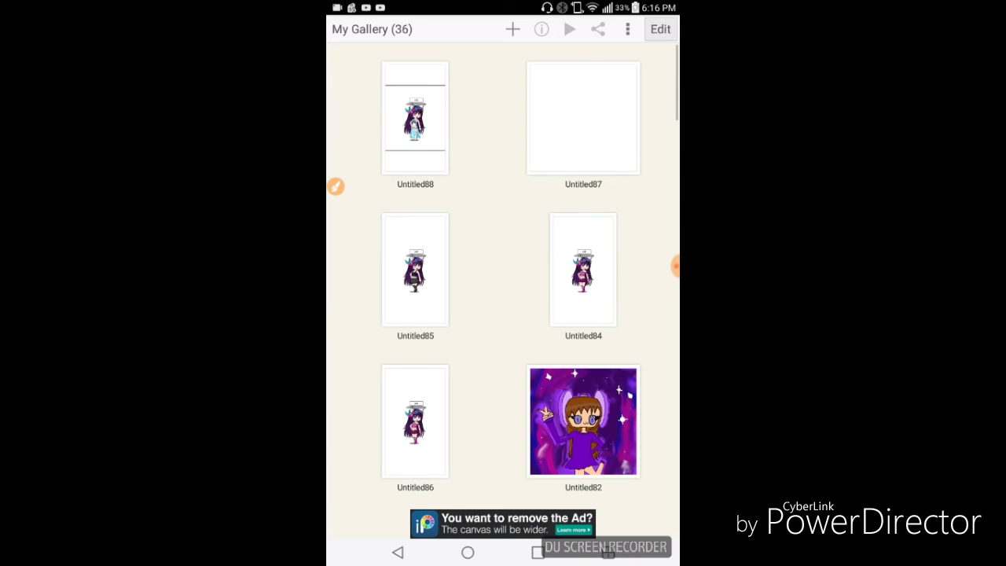
click(583, 421)
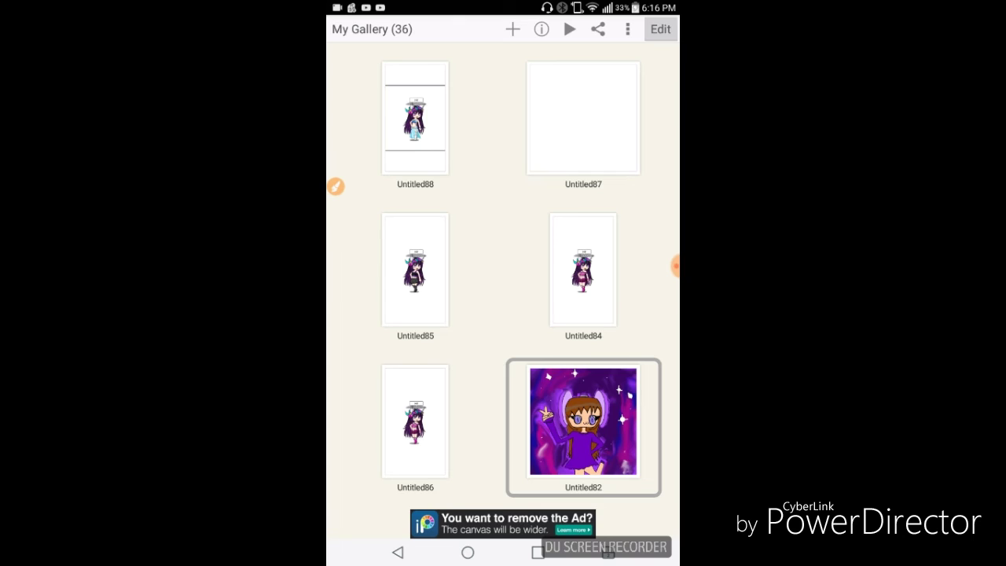
click(661, 30)
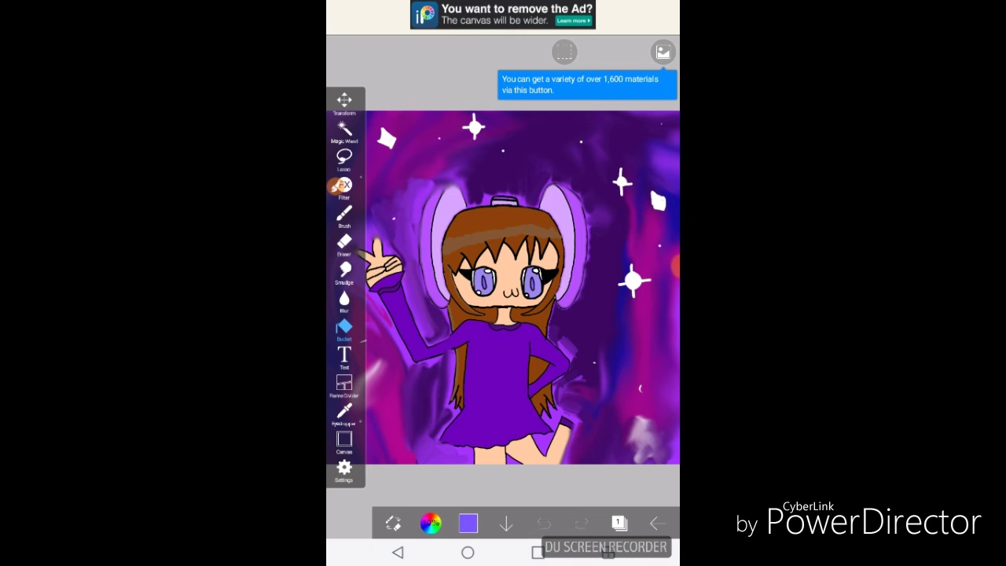
Smear the pale pink highlight below the raised hand with the Smudge tool
scroll(503, 287, down, 3)
scroll(503, 252, up, 5)
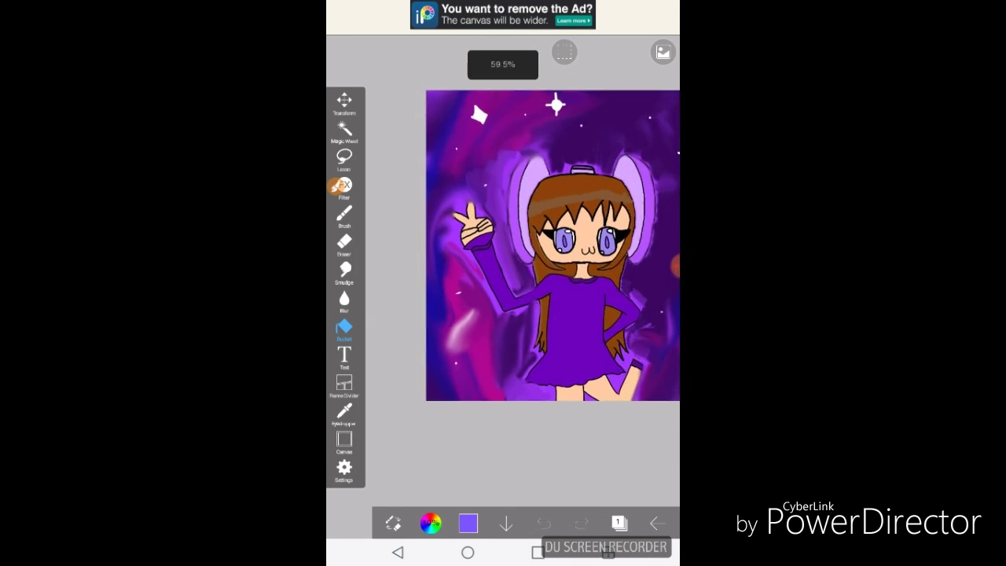
scroll(503, 315, up, 5)
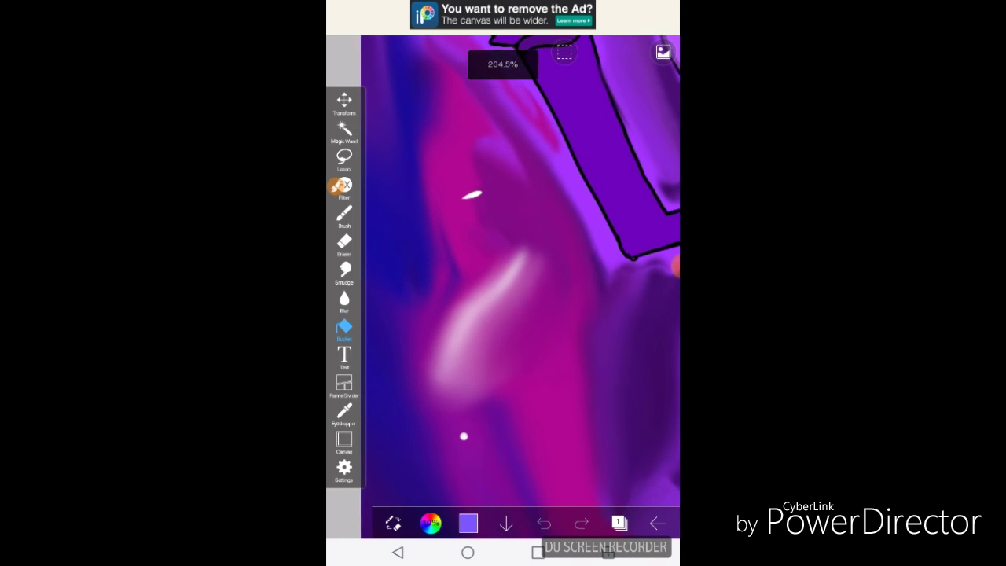
click(345, 270)
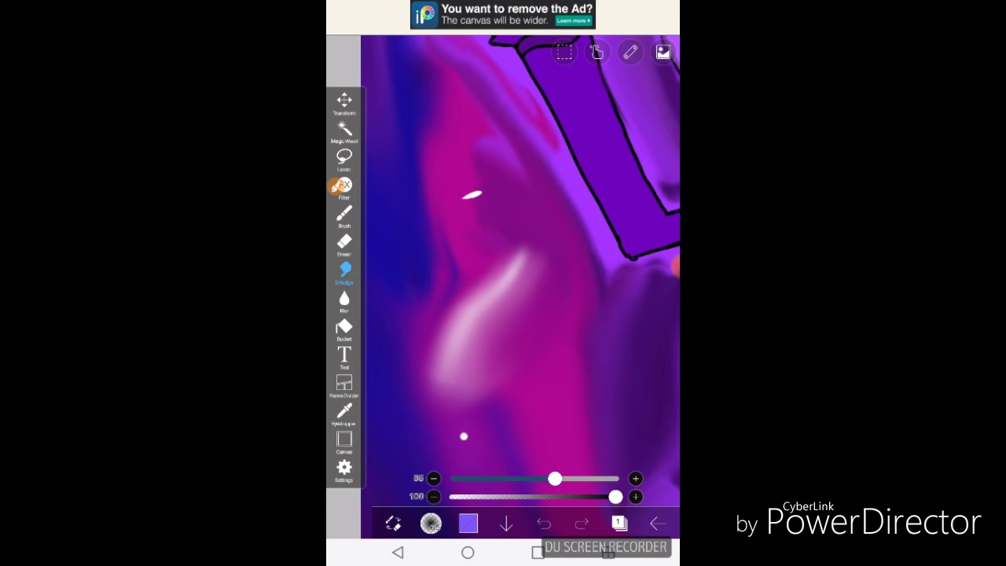
mouse_move(519, 281)
mouse_down()
mouse_move(428, 314)
mouse_move(554, 275)
mouse_move(503, 342)
mouse_move(550, 409)
mouse_up()
Undo the smudge stroke and reduce the brush size from 65 to 29
scroll(519, 286, down, 5)
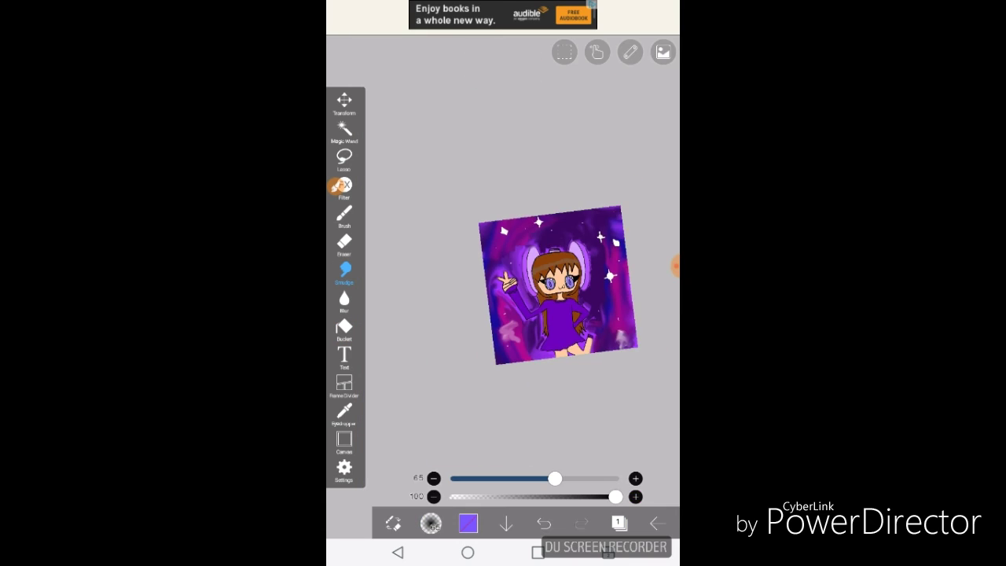
scroll(511, 283, up, 5)
click(544, 523)
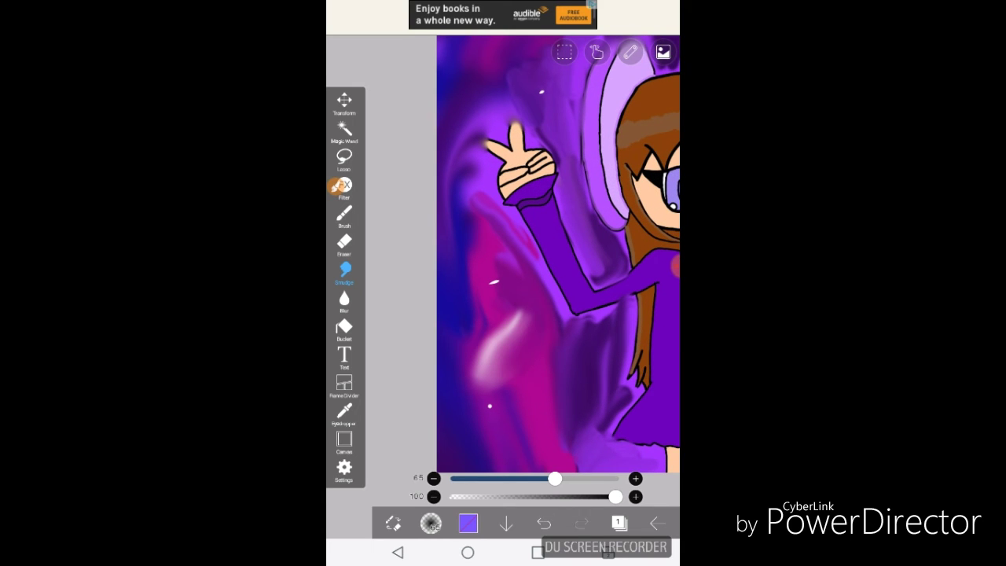
drag(555, 478, 523, 478)
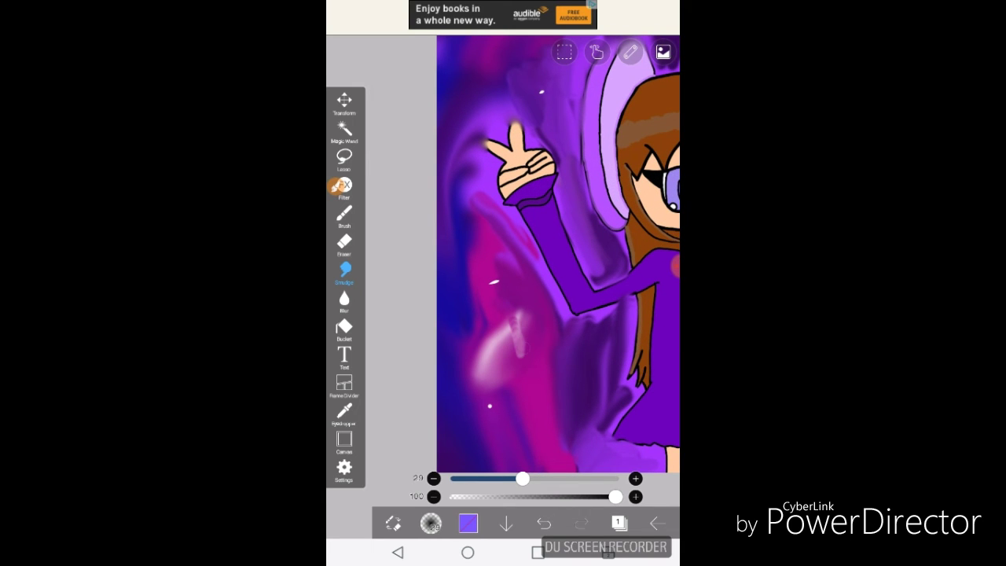
Soften the pale streak in the galaxy background with the Blur tool
scroll(503, 287, up, 3)
scroll(503, 157, up, 1)
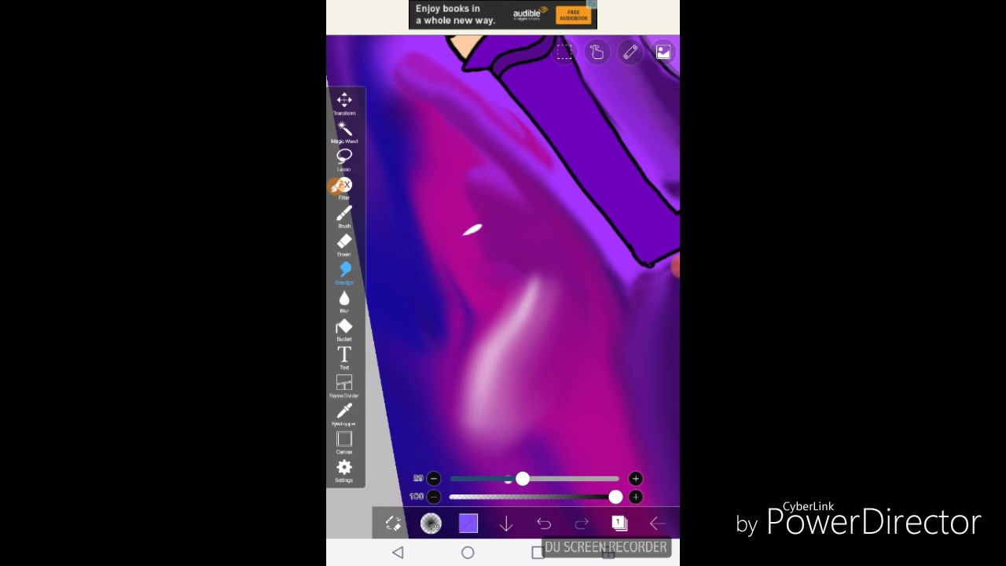
click(345, 299)
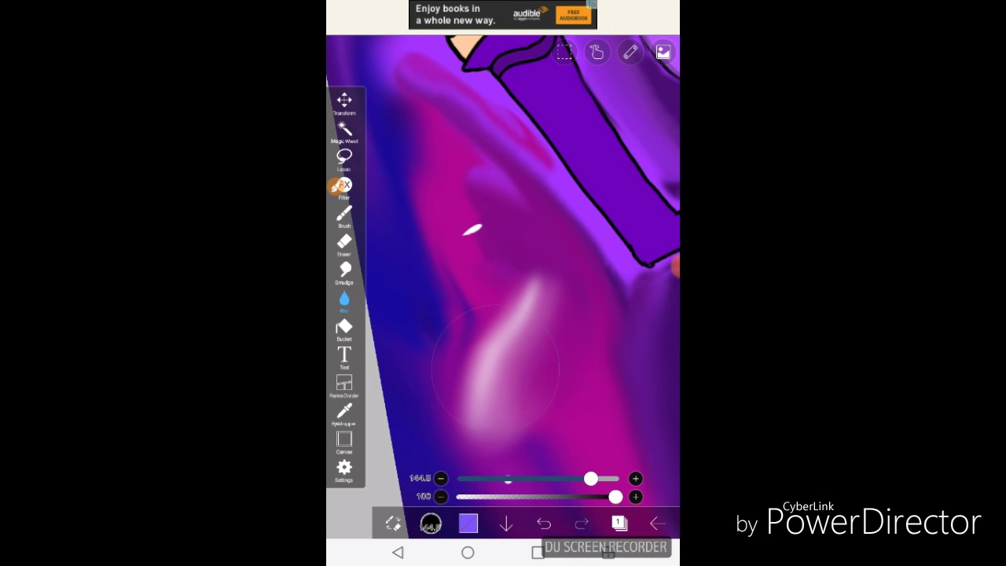
drag(495, 370, 544, 283)
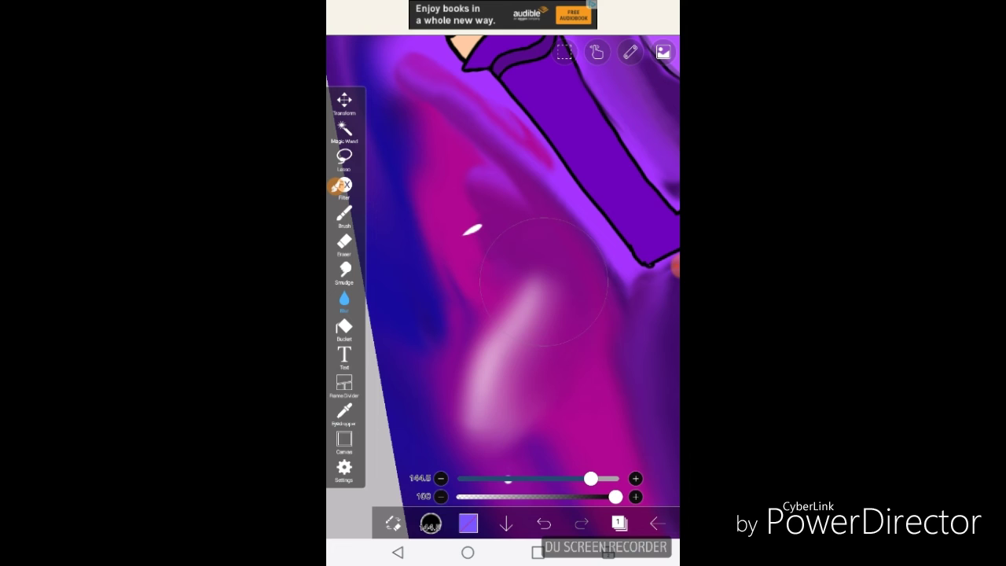
scroll(503, 283, down, 5)
scroll(503, 267, up, 3)
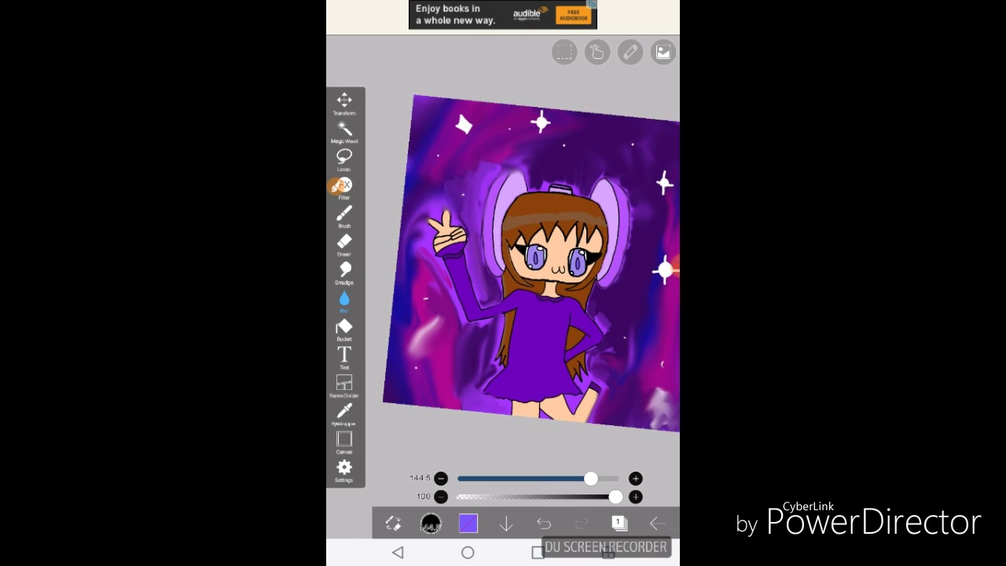
scroll(440, 315, up, 5)
scroll(503, 314, down, 5)
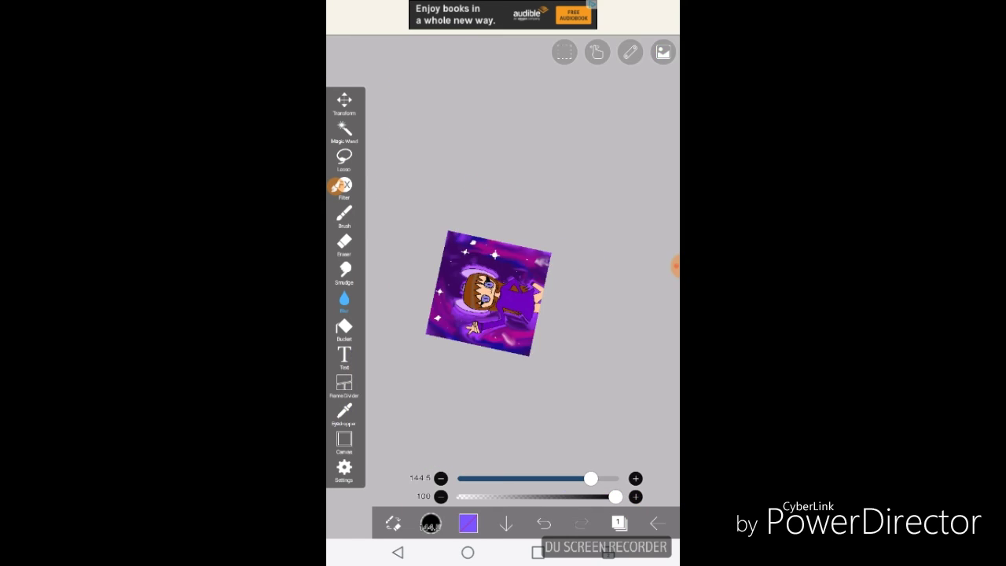
scroll(503, 314, up, 8)
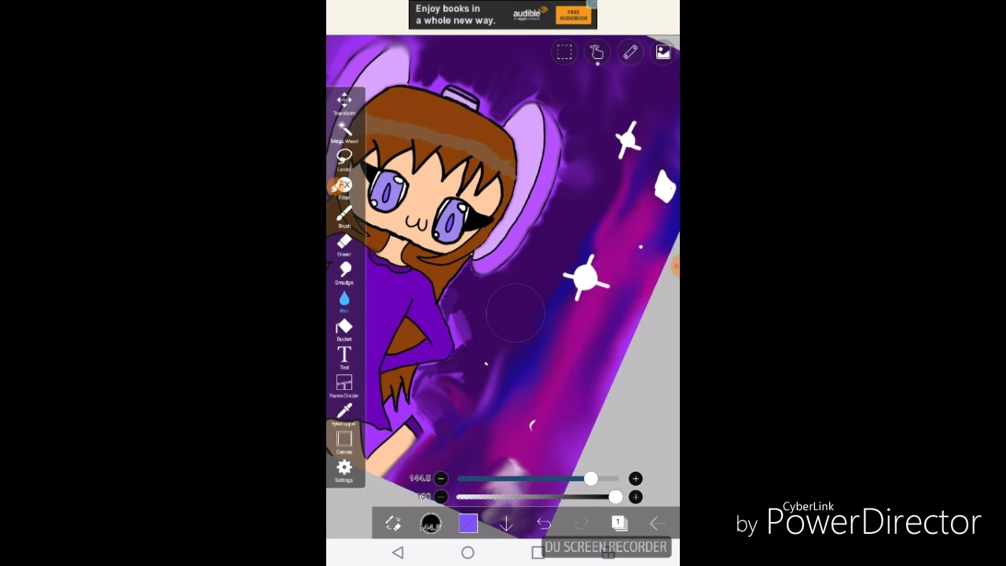
scroll(503, 283, up, 5)
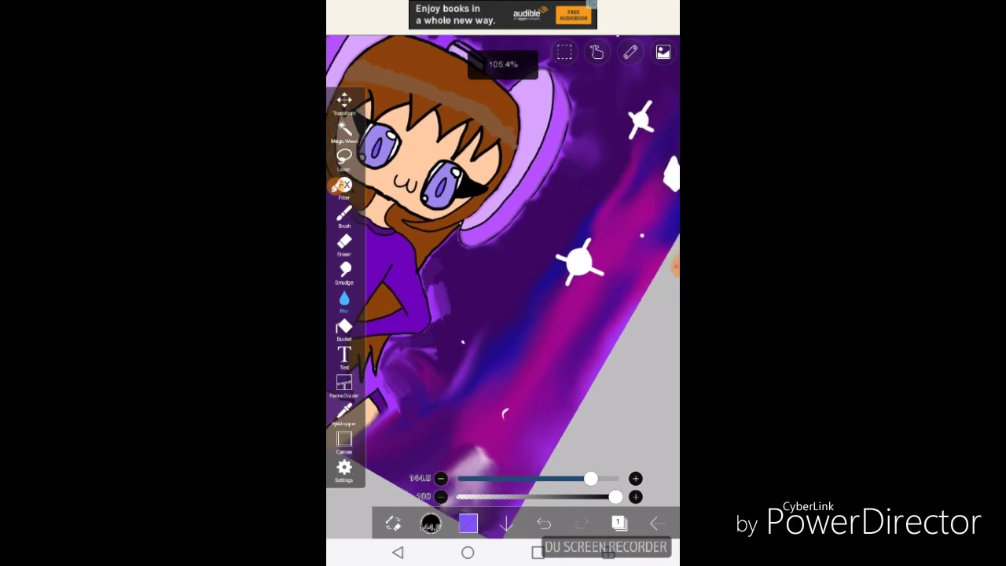
scroll(503, 287, down, 5)
scroll(503, 287, up, 8)
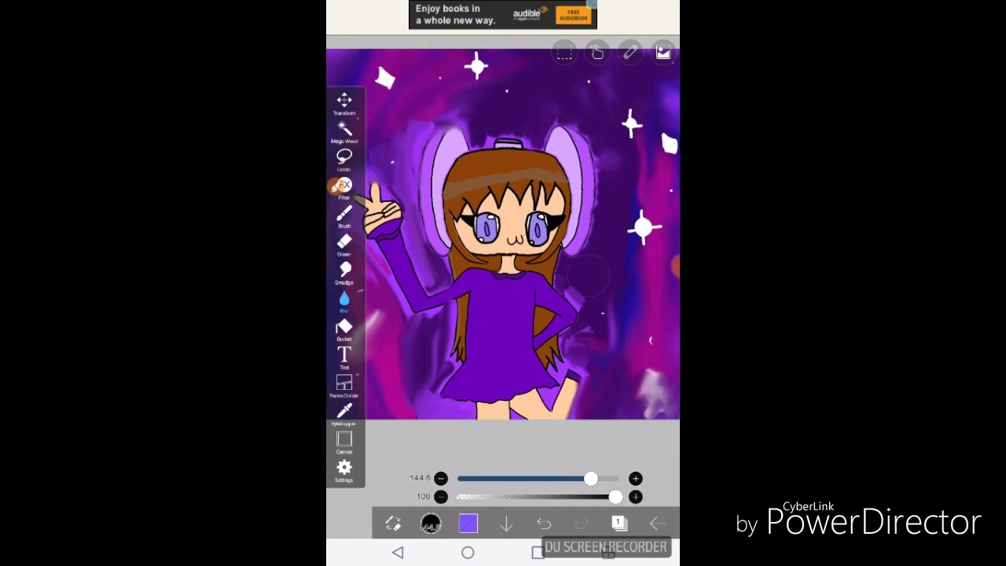
scroll(503, 287, down, 3)
scroll(503, 287, up, 6)
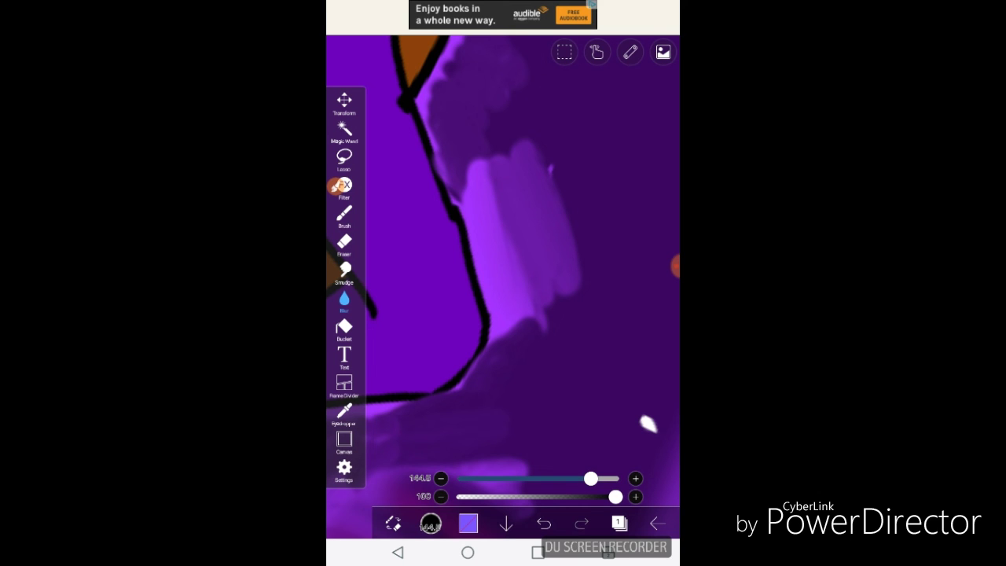
scroll(503, 287, down, 5)
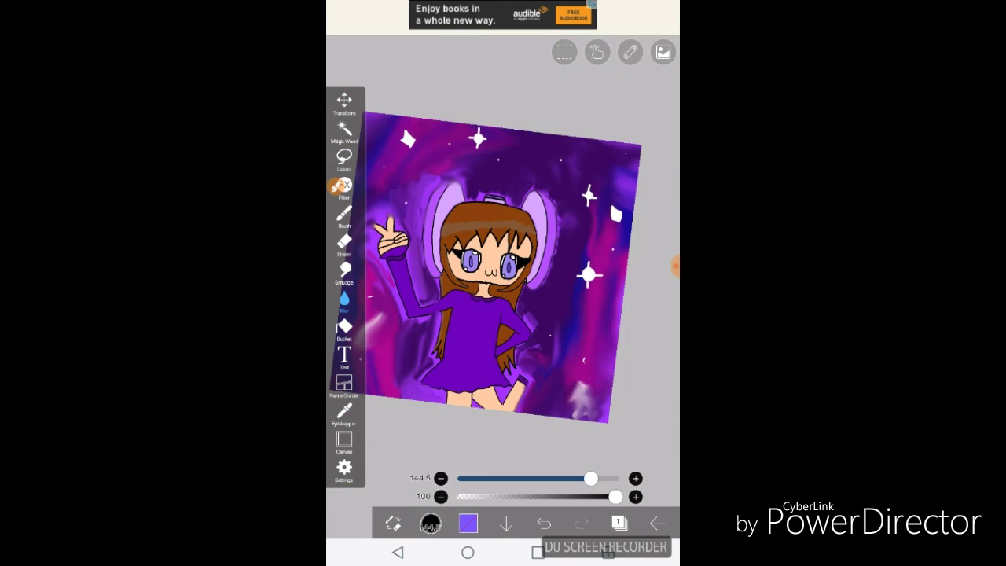
scroll(503, 287, down, 3)
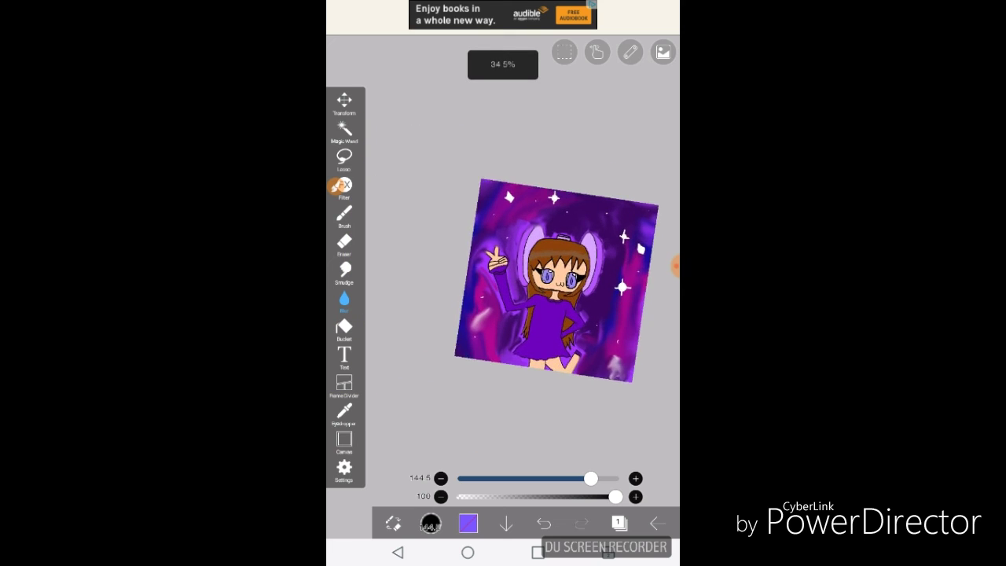
scroll(525, 294, up, 1)
Leave the galaxy artwork for My Gallery and open Untitled85 for editing
click(658, 523)
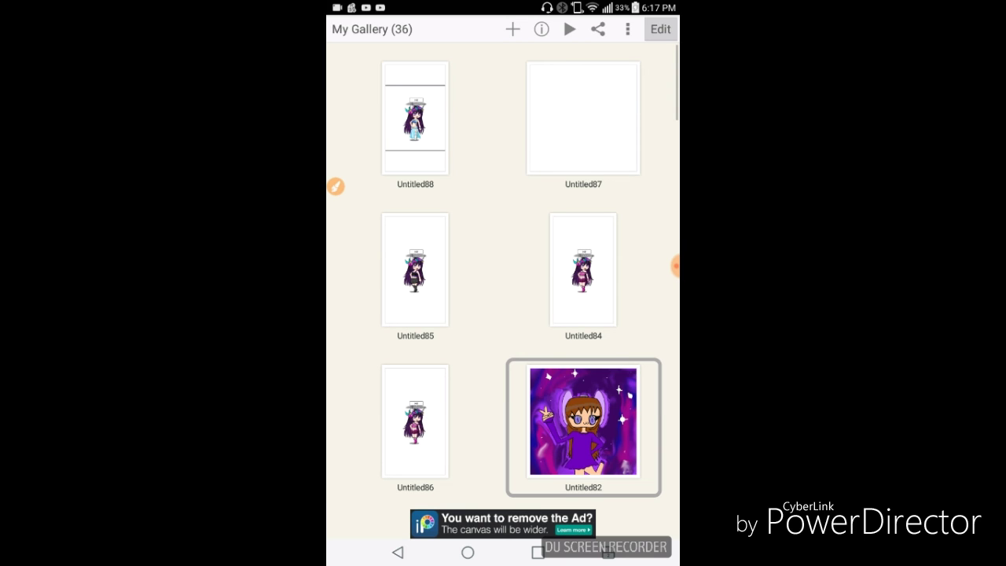
click(415, 270)
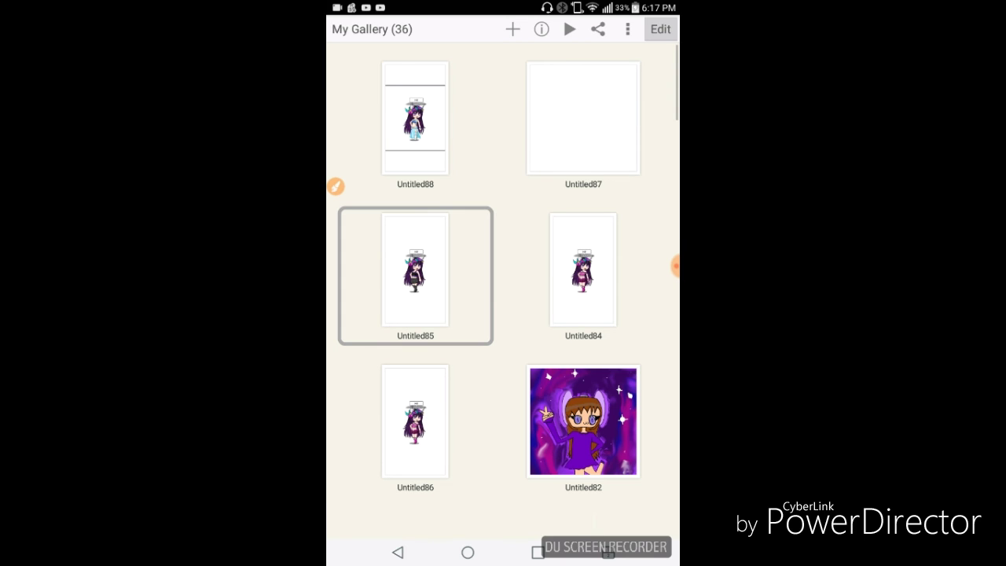
click(660, 29)
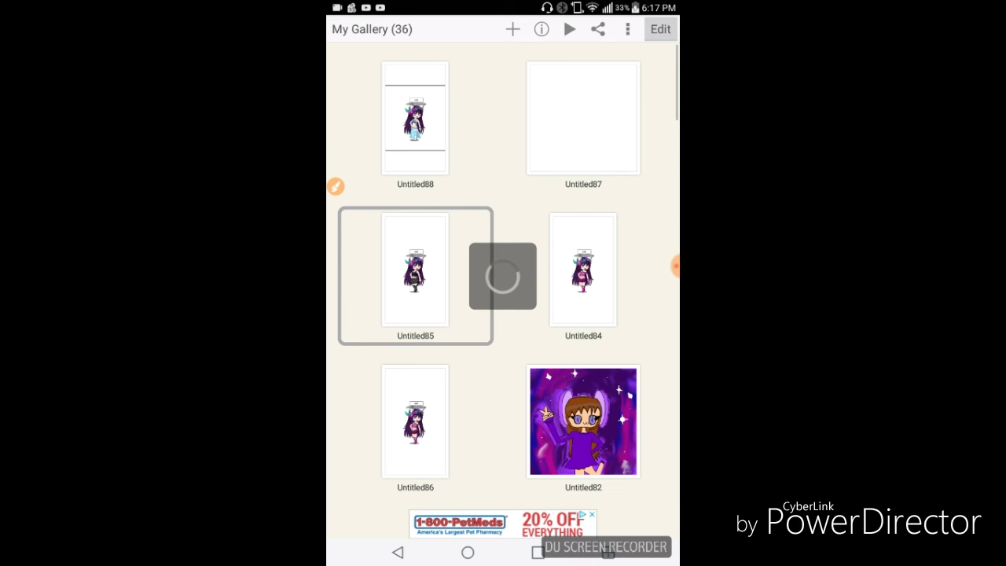